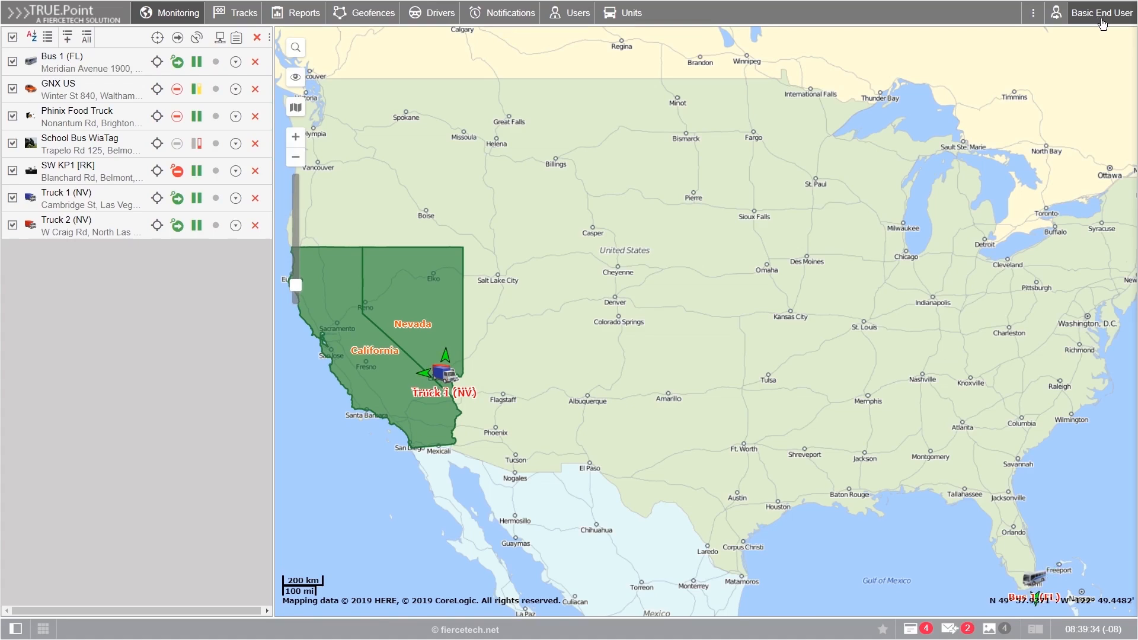
Step: Hide the Notifications, Users and Units sections from the main navigation
{"action": "left_click", "coordinate": [1103, 23]}
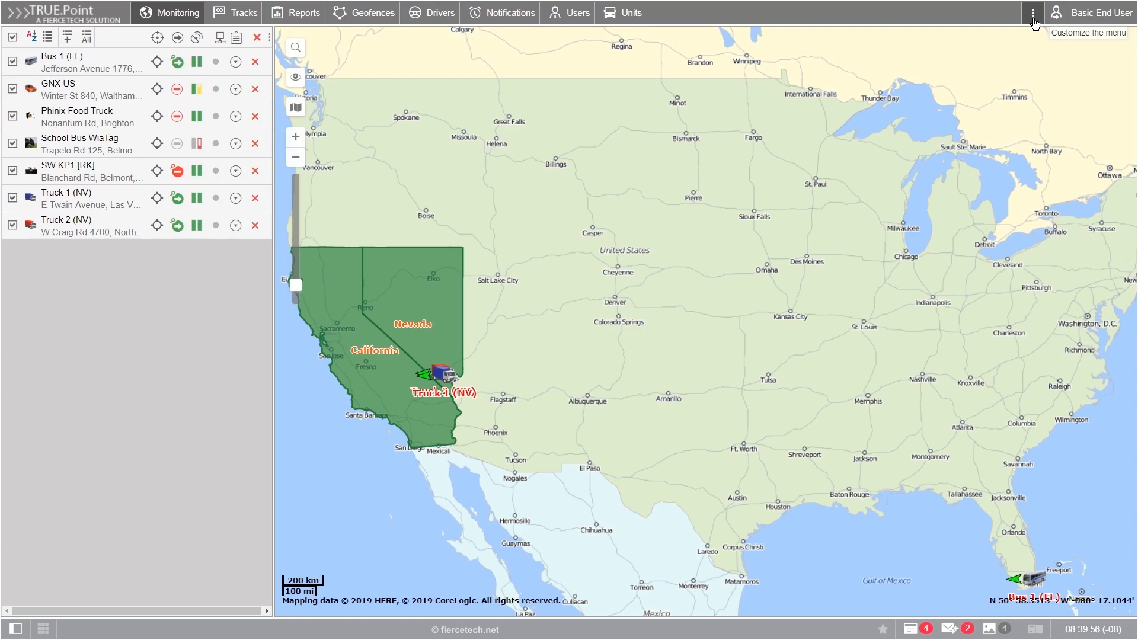
{"action": "left_click", "coordinate": [1034, 22]}
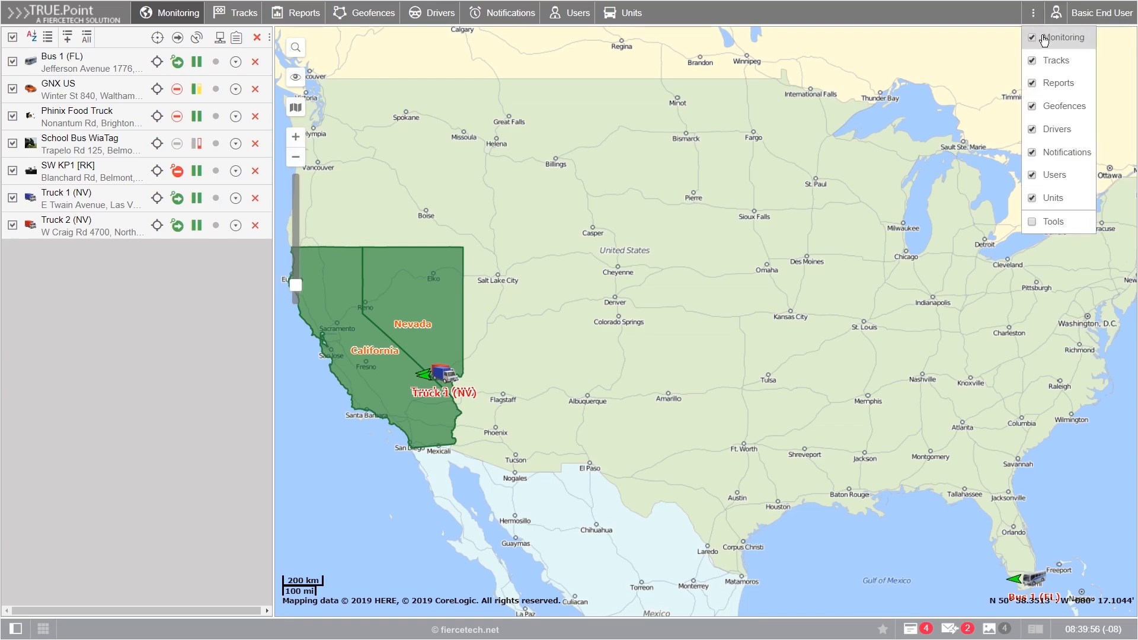
{"action": "left_click", "coordinate": [1033, 154]}
{"action": "left_click", "coordinate": [1032, 175]}
{"action": "left_click", "coordinate": [1033, 199]}
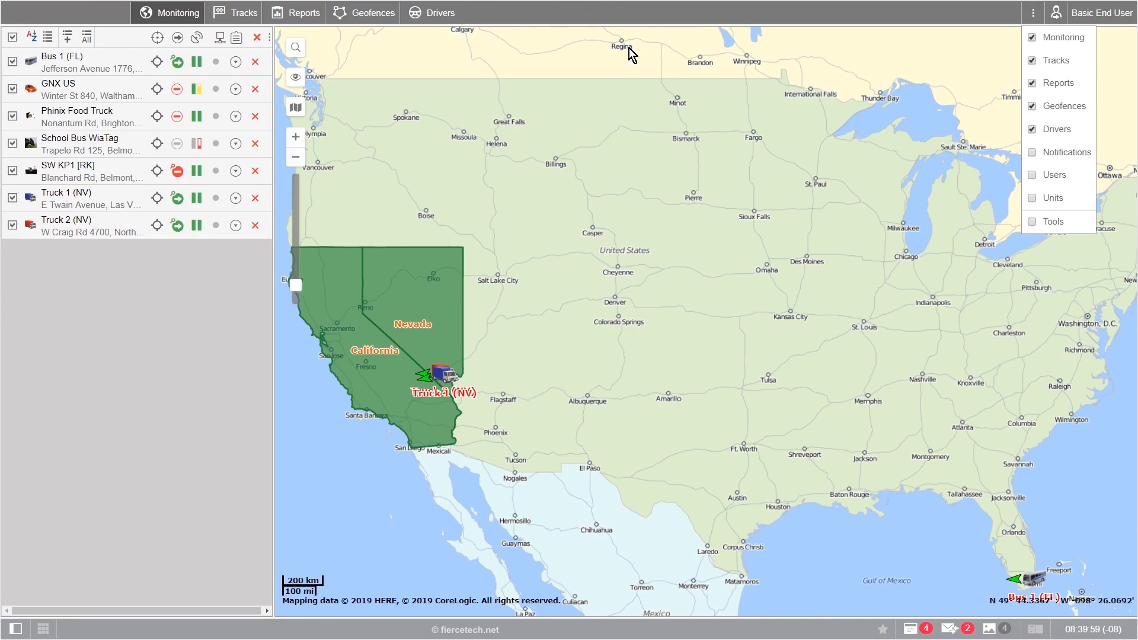
Step: Restore Notifications, Users and Units to the navigation and close the customisation list
{"action": "left_click", "coordinate": [1033, 153]}
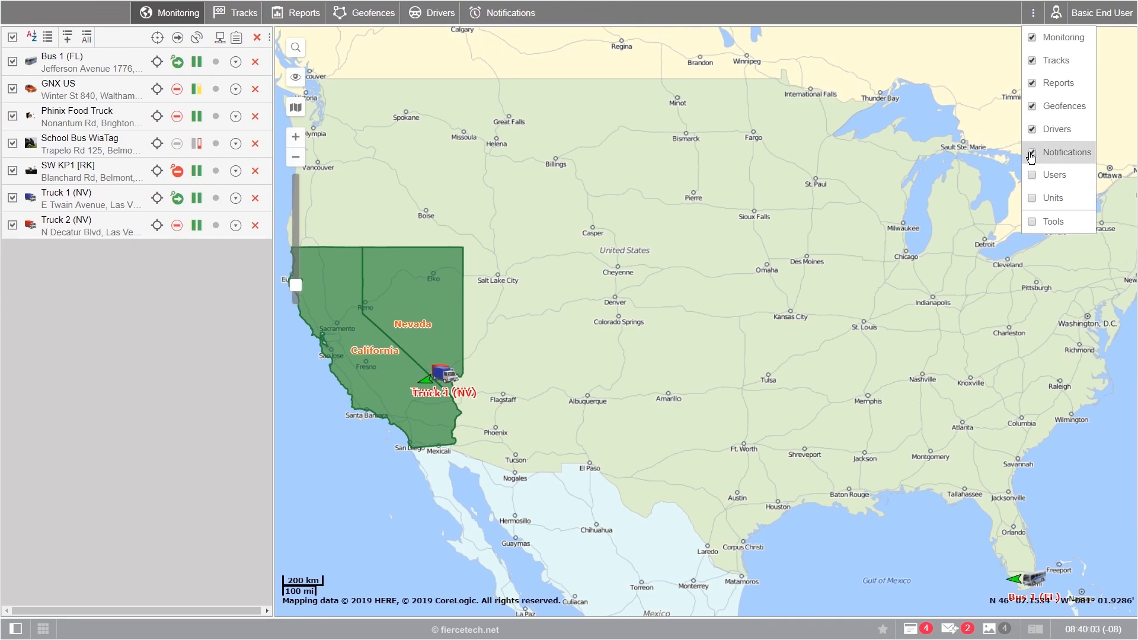
{"action": "left_click", "coordinate": [1035, 176]}
{"action": "left_click", "coordinate": [1033, 198]}
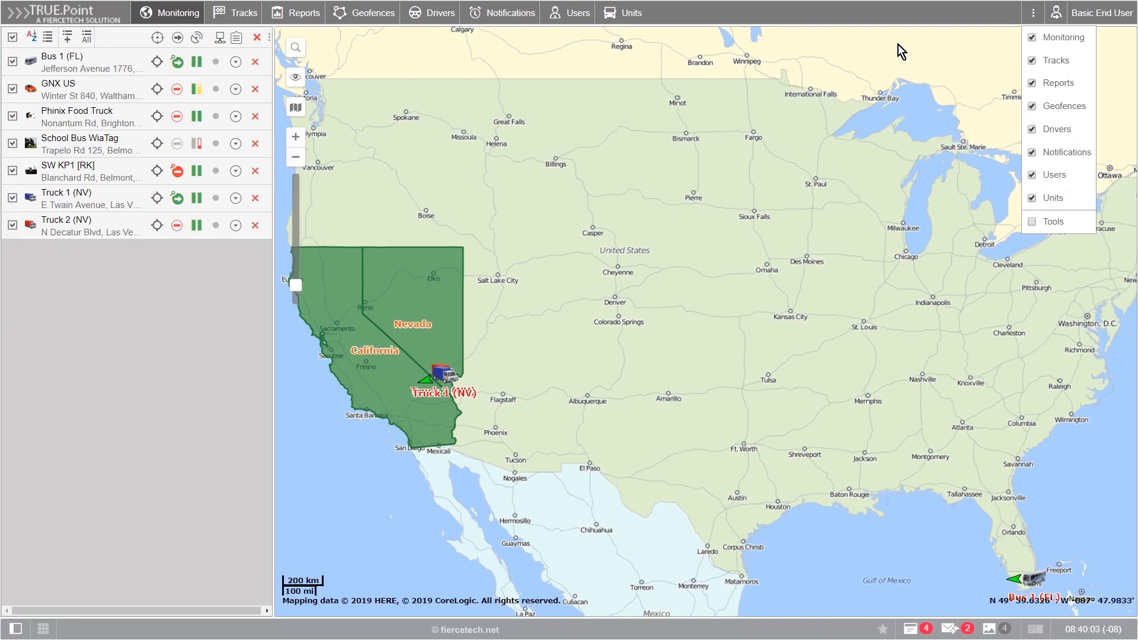
{"action": "left_click", "coordinate": [748, 16]}
Step: Browse the Units, Users, Notifications, Drivers, Geofences and Tracks lists, then return to Monitoring
{"action": "left_click", "coordinate": [634, 13]}
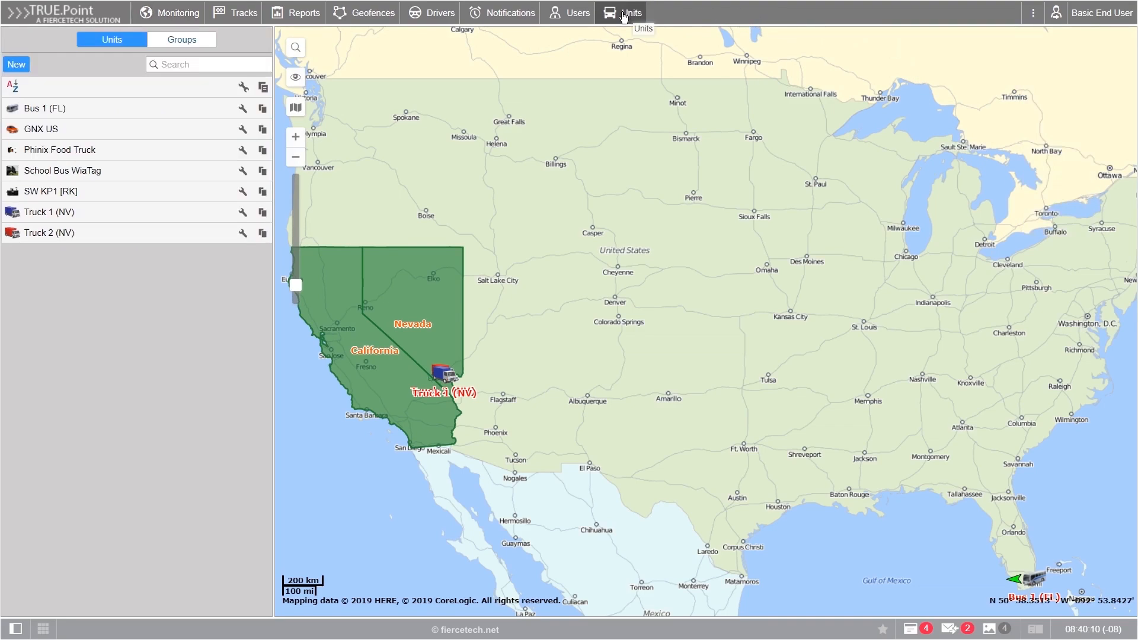
{"action": "left_click", "coordinate": [556, 17]}
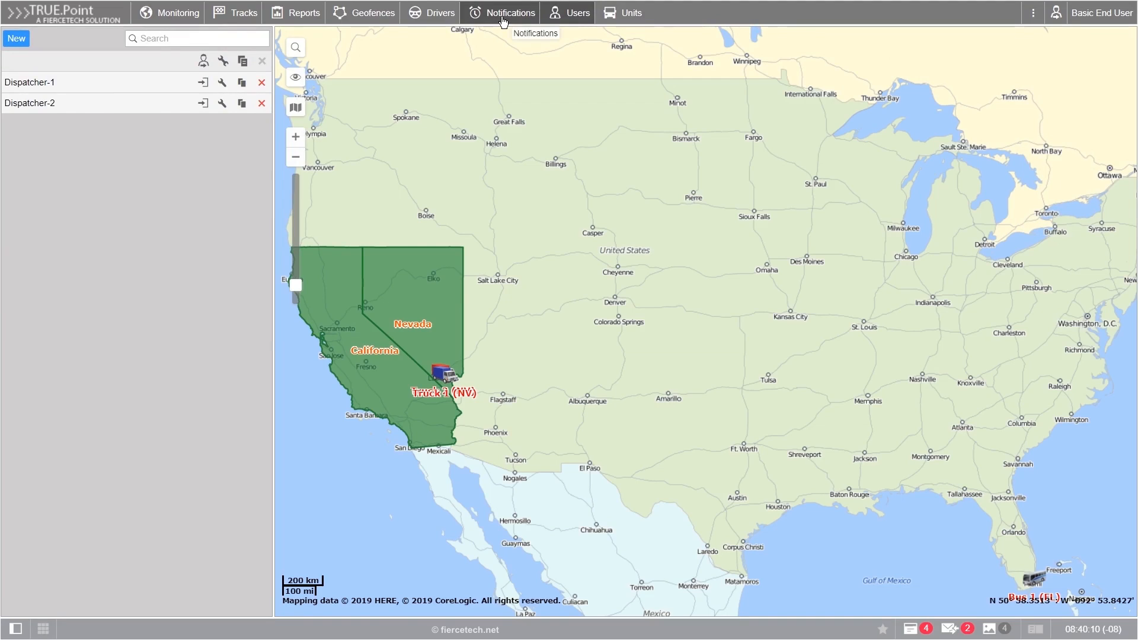
{"action": "left_click", "coordinate": [511, 14]}
{"action": "left_click", "coordinate": [432, 15]}
{"action": "left_click", "coordinate": [354, 18]}
{"action": "left_click", "coordinate": [240, 13]}
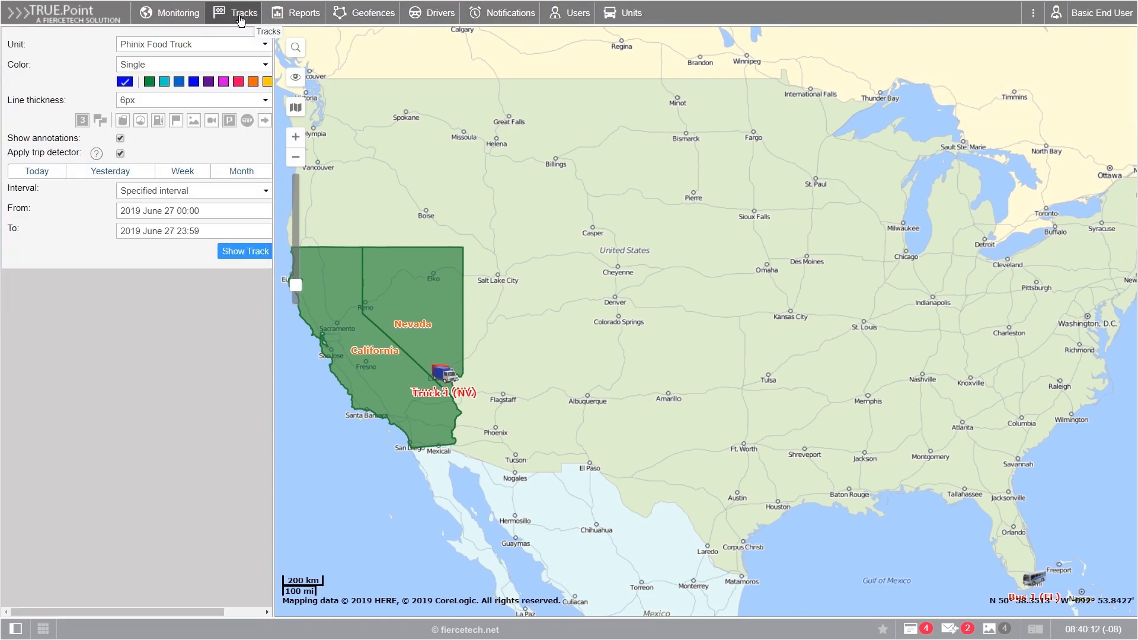
{"action": "left_click", "coordinate": [163, 18]}
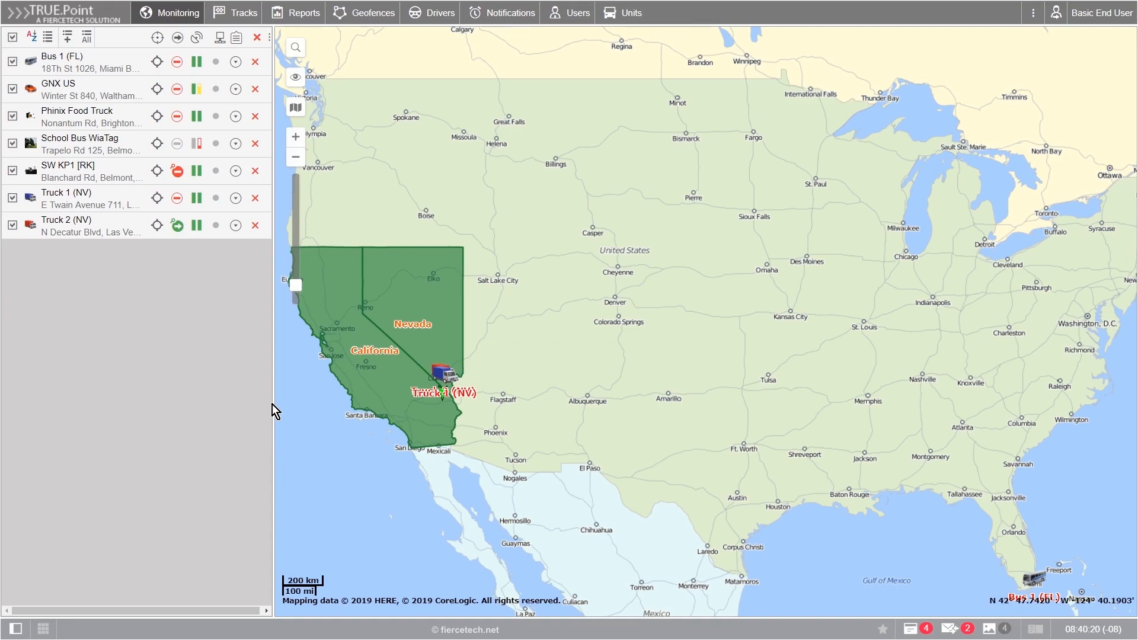
Step: Filter the notifications list by 'Sam' to leave only Sample Notification
{"action": "left_click", "coordinate": [497, 23]}
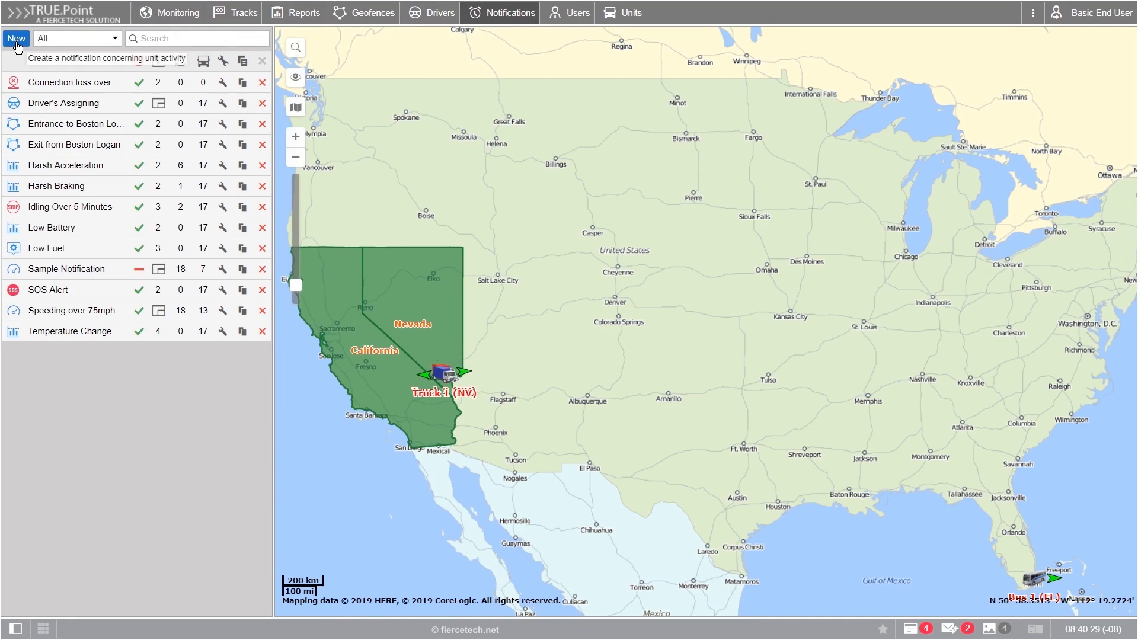
{"action": "left_click", "coordinate": [145, 38]}
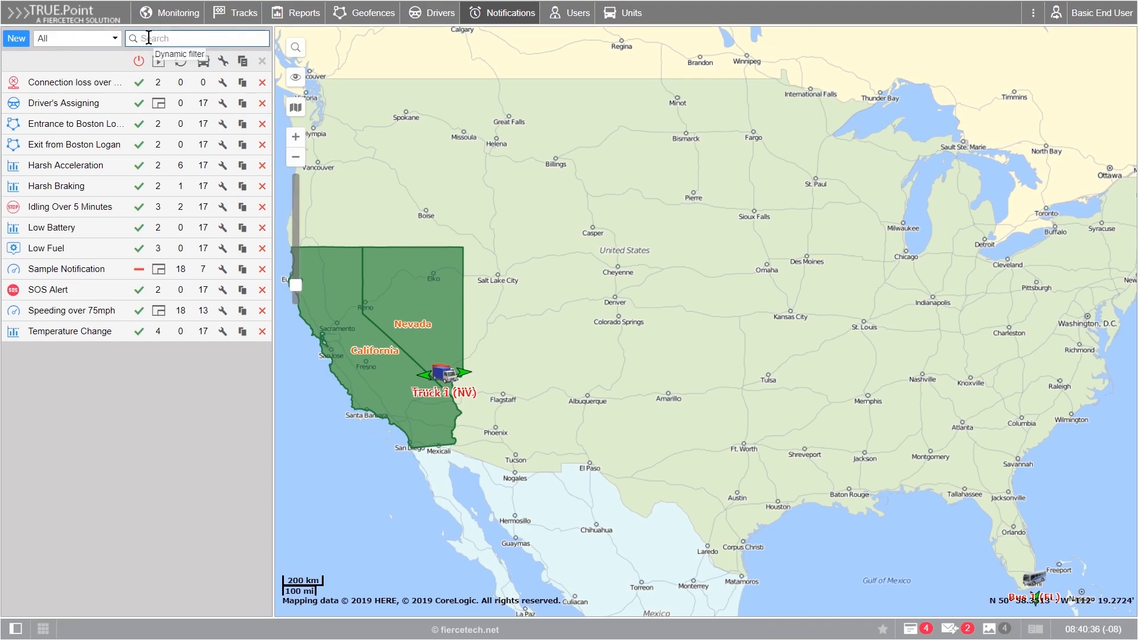
{"action": "type", "text": "Sam"}
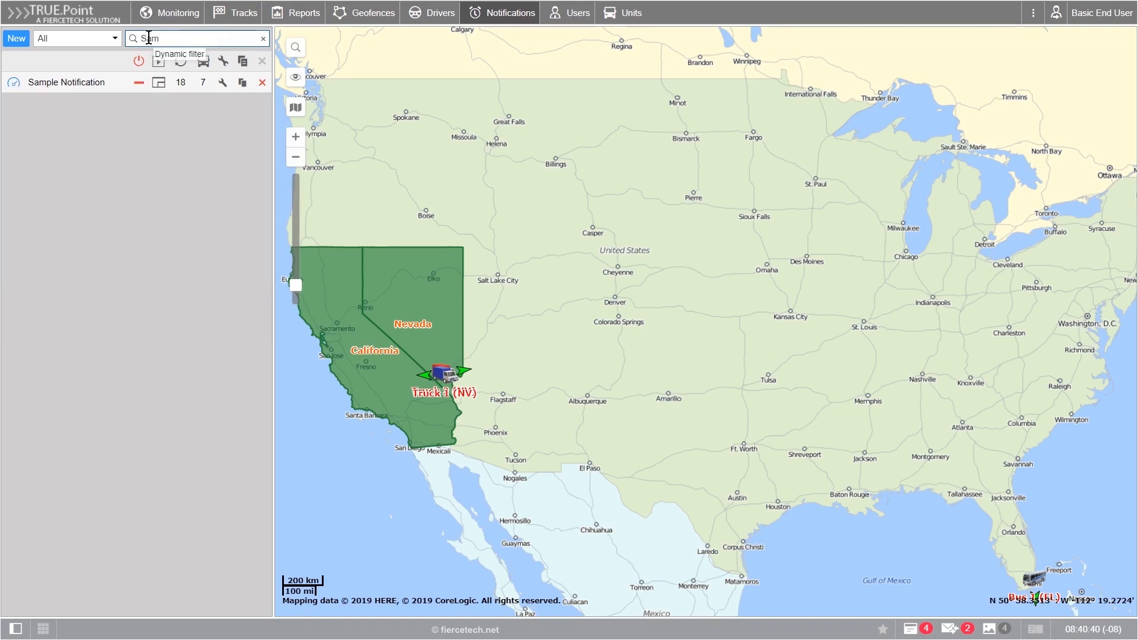
{"action": "mouse_move", "coordinate": [73, 88]}
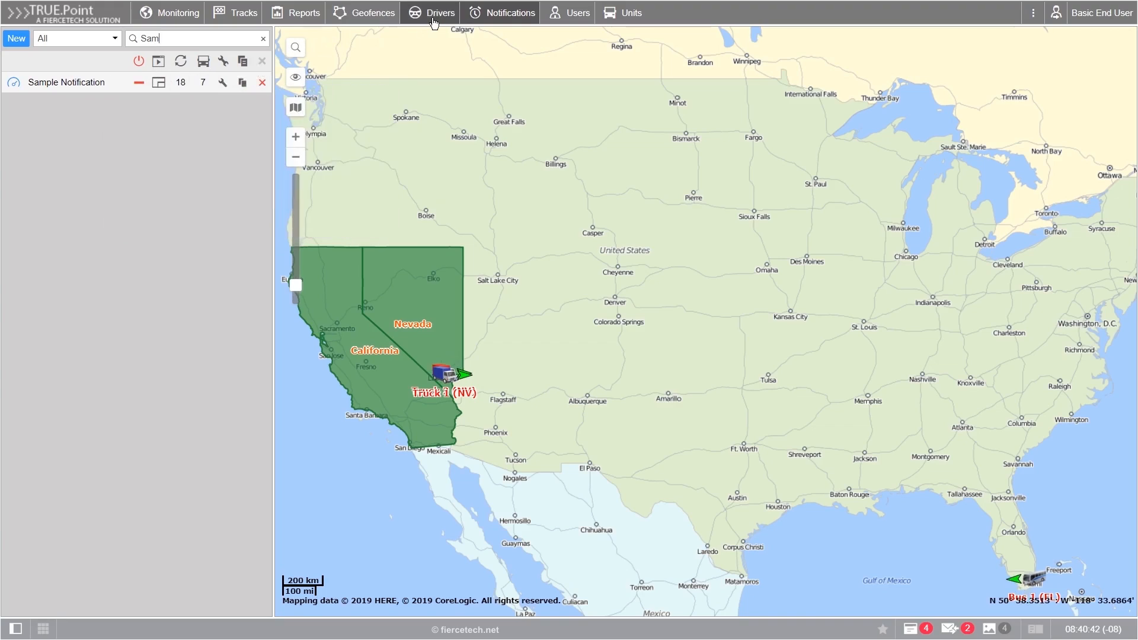
Step: Return to Monitoring, resize the vehicle panel, nudge the map, and restore the seven-unit work area
{"action": "left_click", "coordinate": [176, 13]}
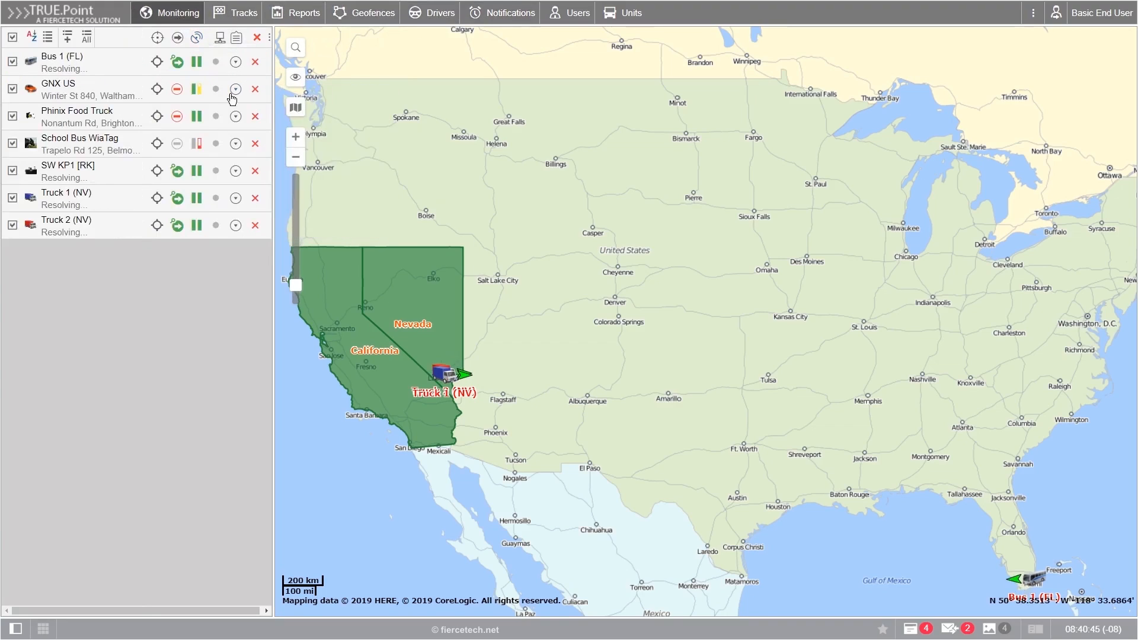
{"action": "left_click_drag", "start_coordinate": [274, 202], "coordinate": [3, 192]}
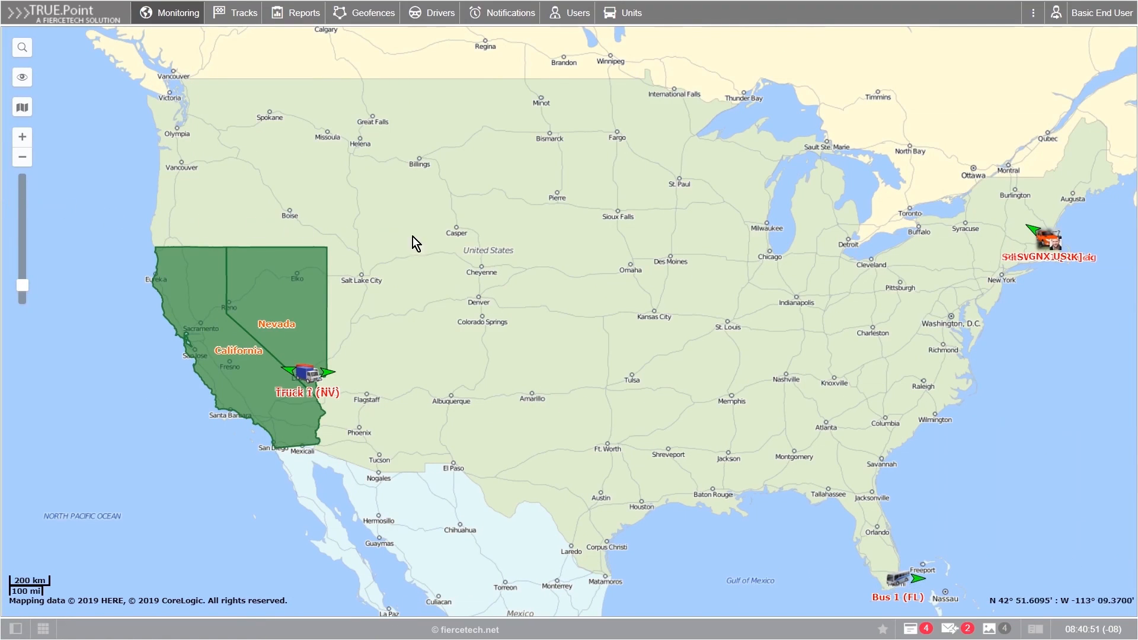
{"action": "mouse_move", "coordinate": [539, 262]}
{"action": "left_mouse_down"}
{"action": "mouse_move", "coordinate": [526, 300]}
{"action": "mouse_move", "coordinate": [531, 284]}
{"action": "left_mouse_up"}
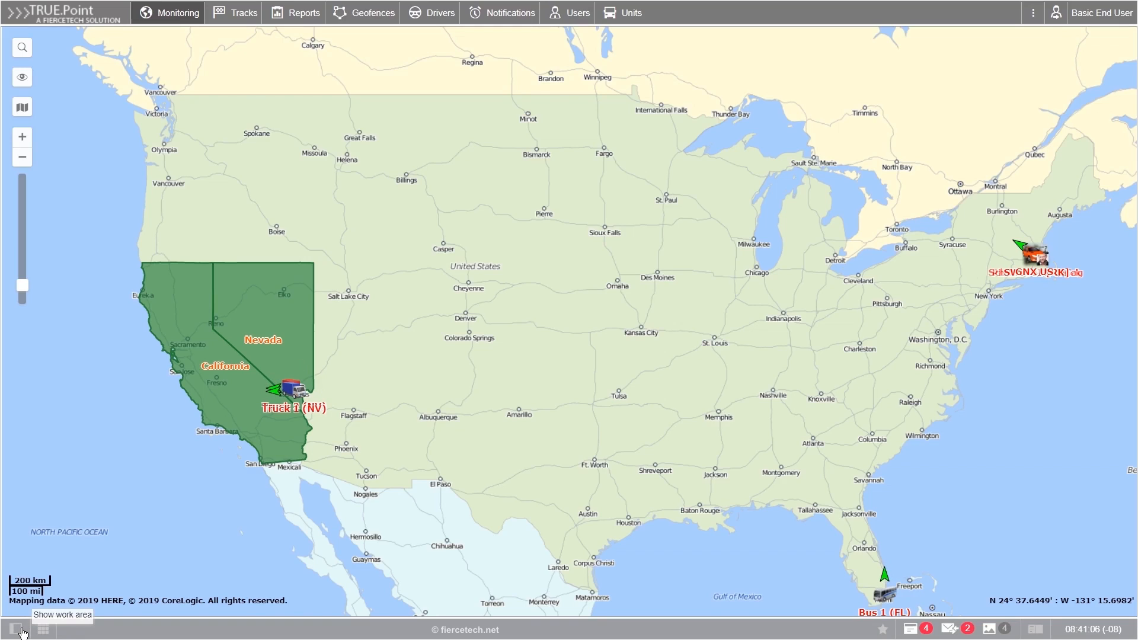
{"action": "left_click", "coordinate": [21, 632]}
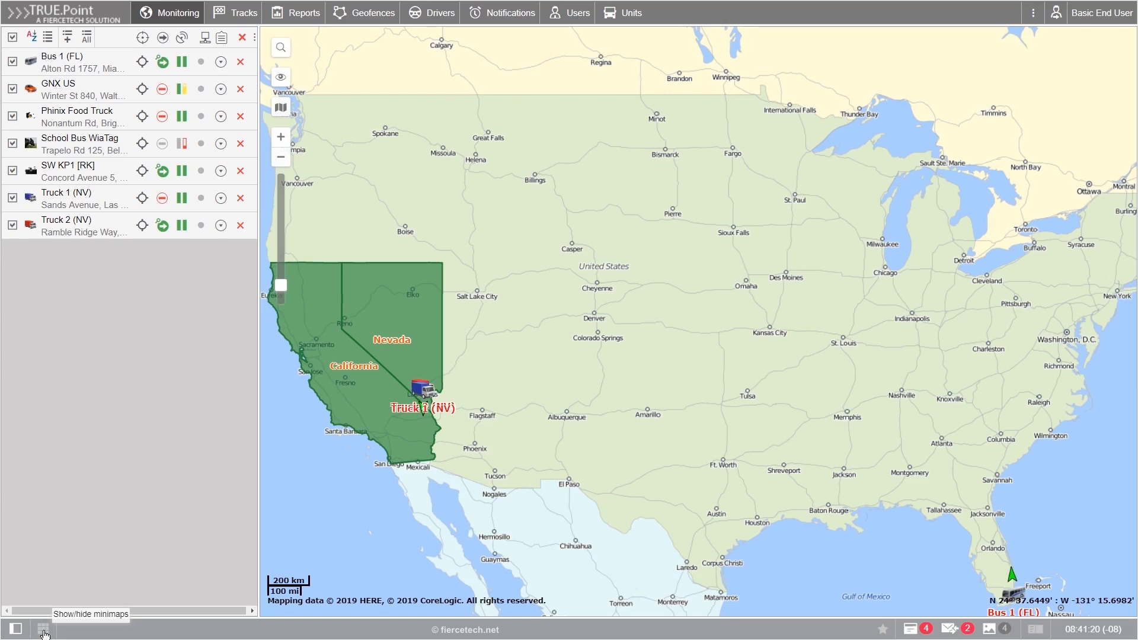
{"action": "left_click", "coordinate": [43, 630]}
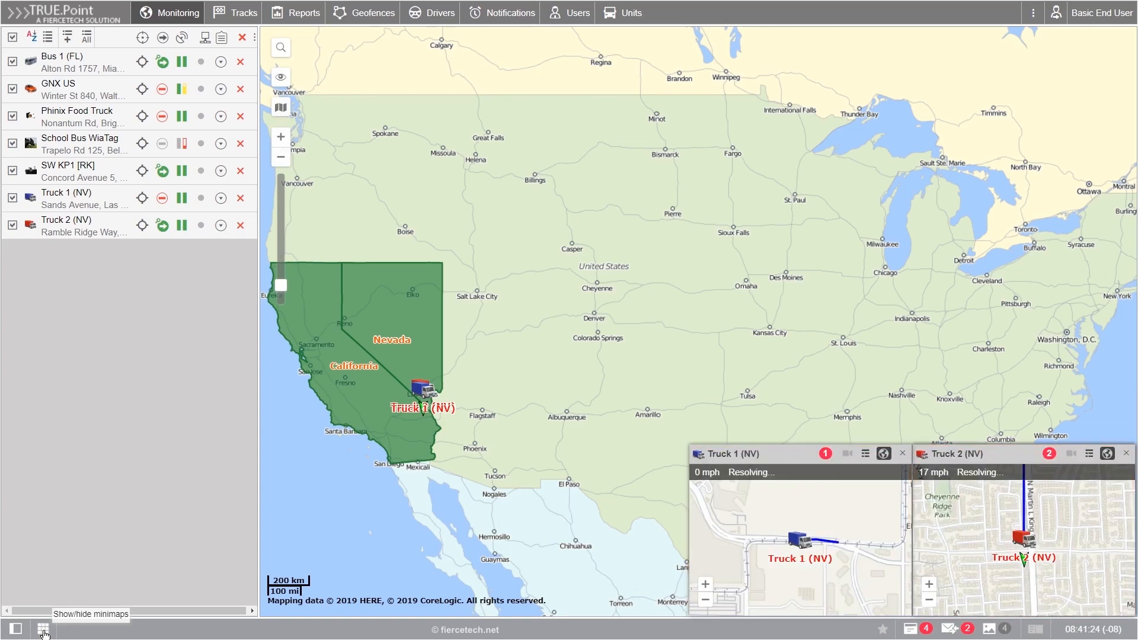
{"action": "left_click", "coordinate": [43, 630]}
{"action": "left_click", "coordinate": [44, 630]}
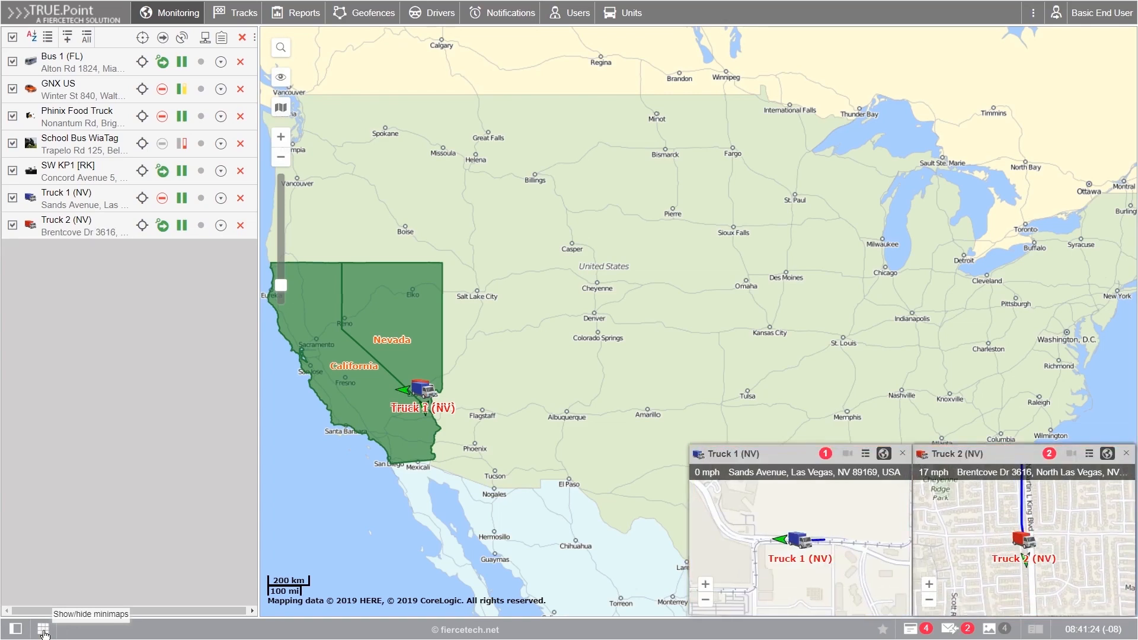
{"action": "left_click", "coordinate": [43, 631]}
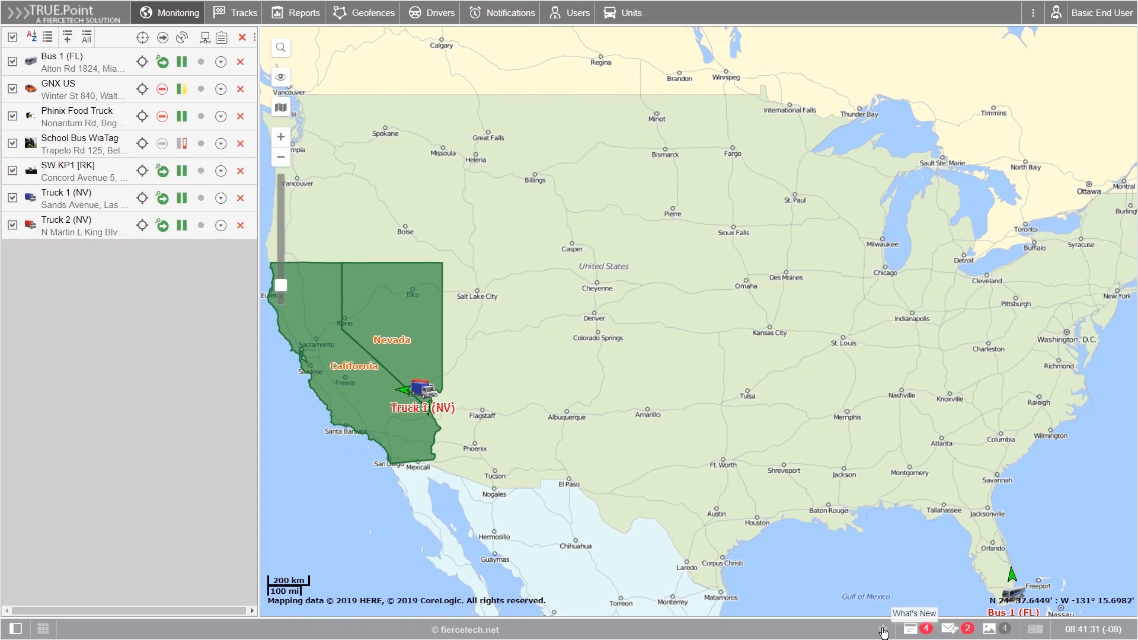
{"action": "left_click", "coordinate": [882, 630]}
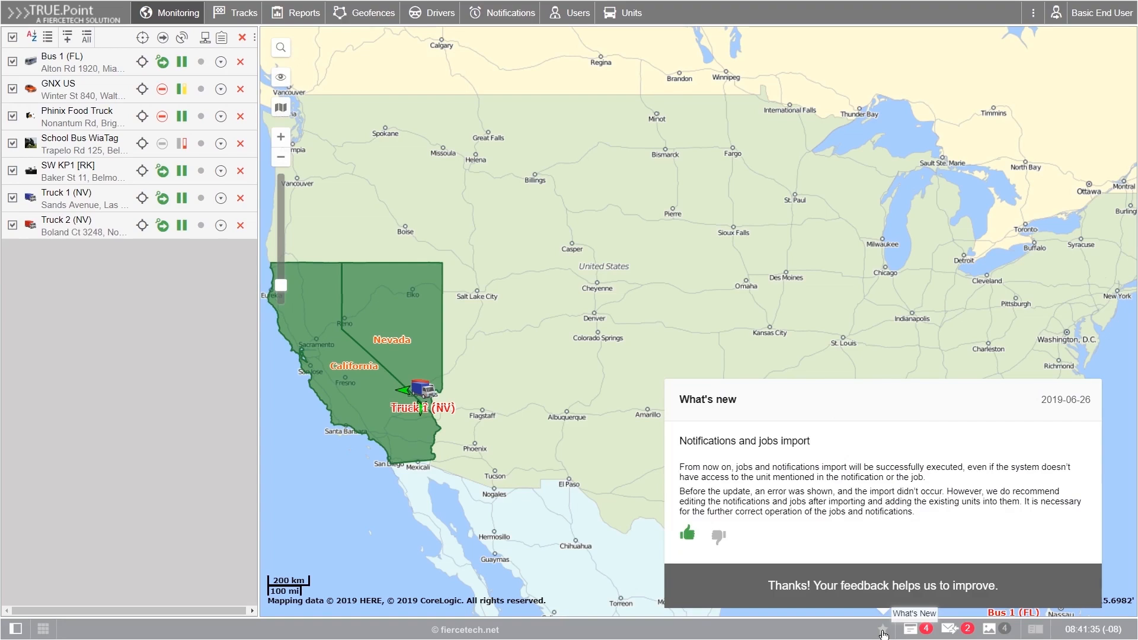
{"action": "left_click", "coordinate": [883, 631]}
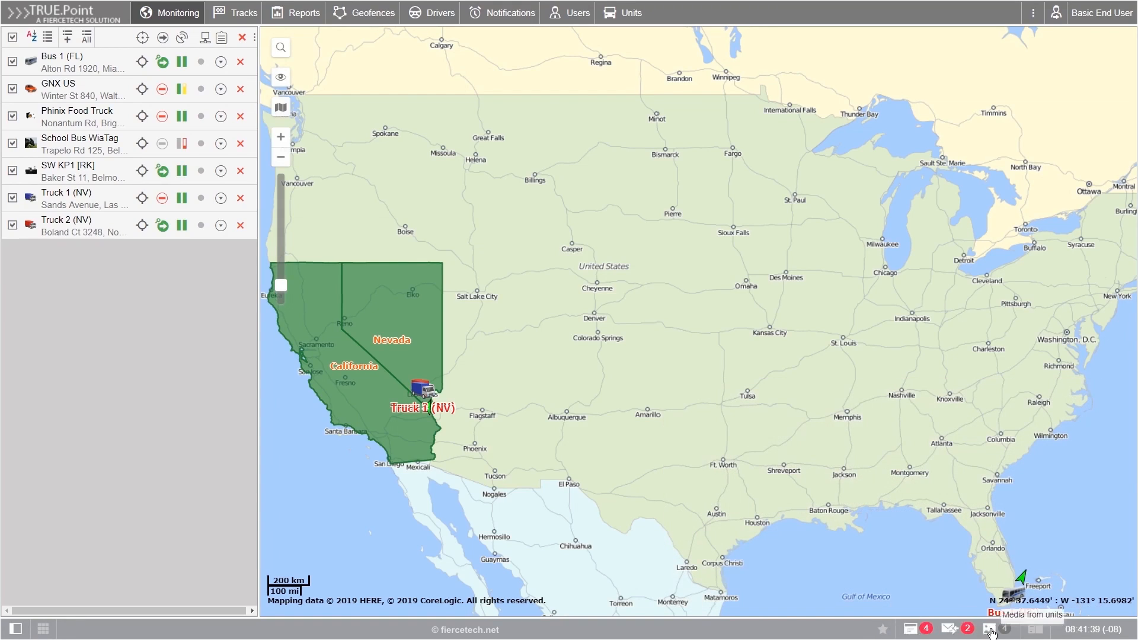
{"action": "left_click", "coordinate": [910, 629]}
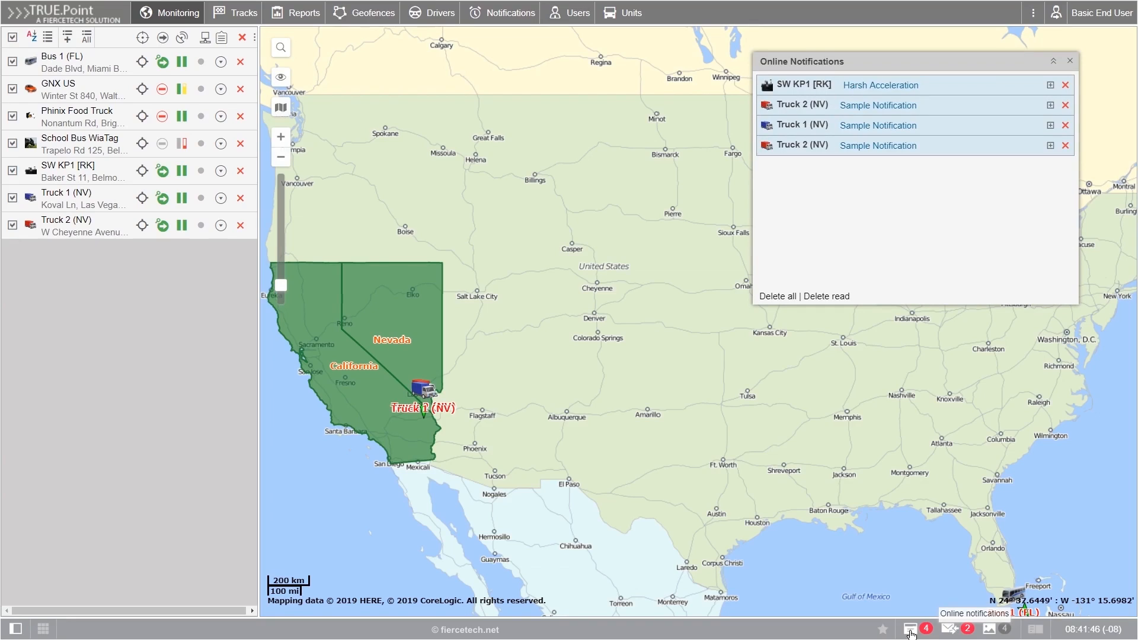
{"action": "left_click", "coordinate": [911, 631]}
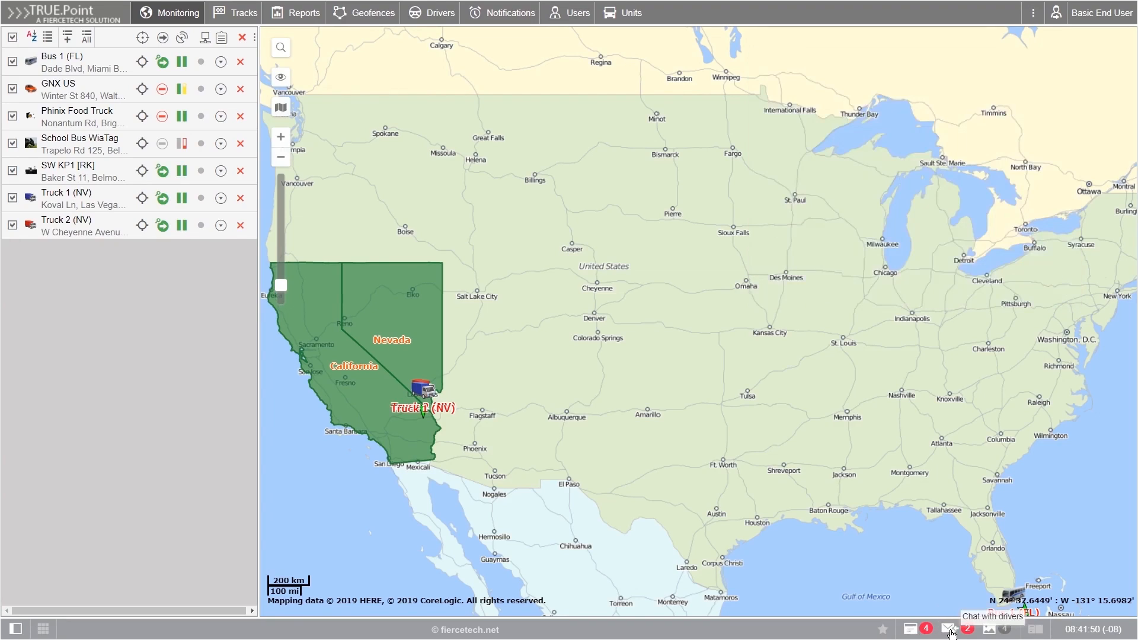
{"action": "left_click", "coordinate": [949, 629]}
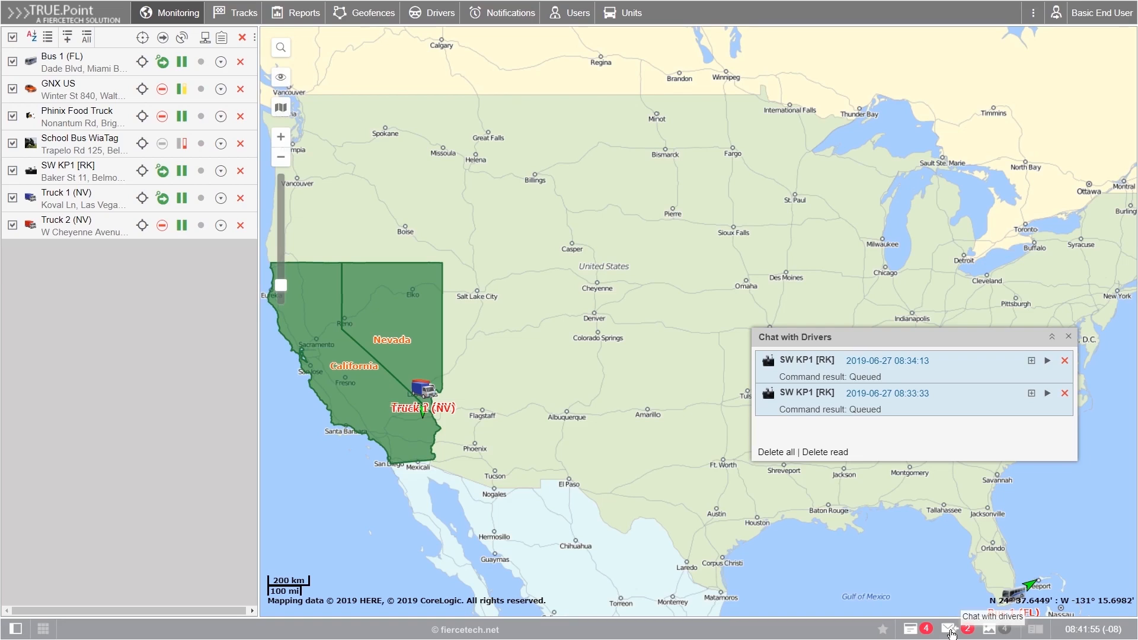
{"action": "left_click", "coordinate": [949, 630]}
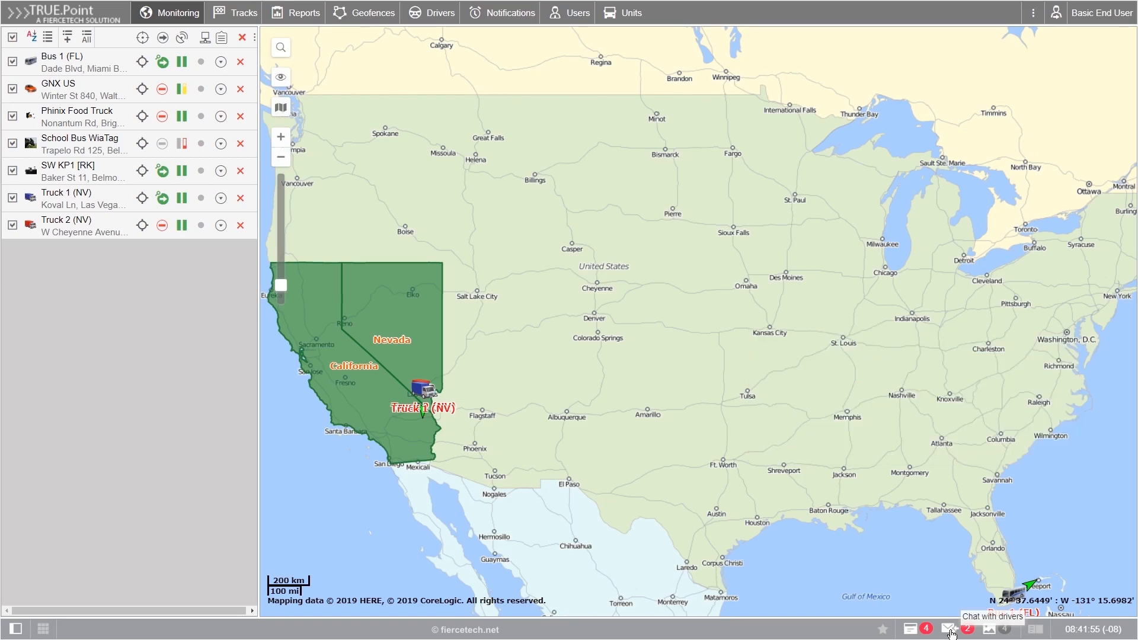
{"action": "left_click", "coordinate": [989, 632]}
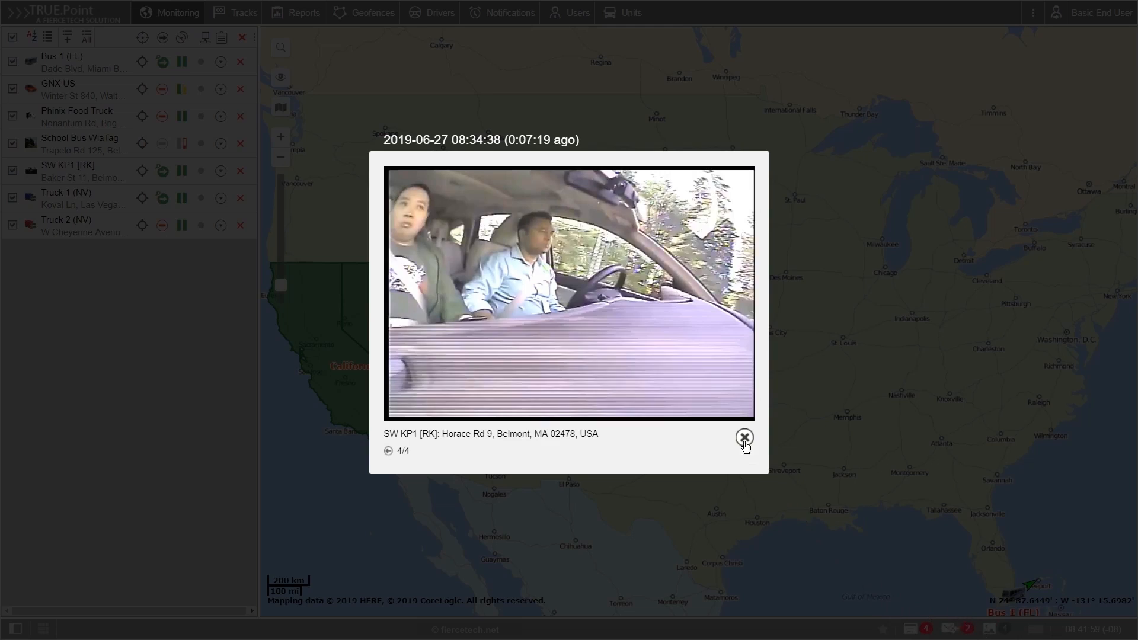
{"action": "left_click", "coordinate": [745, 440]}
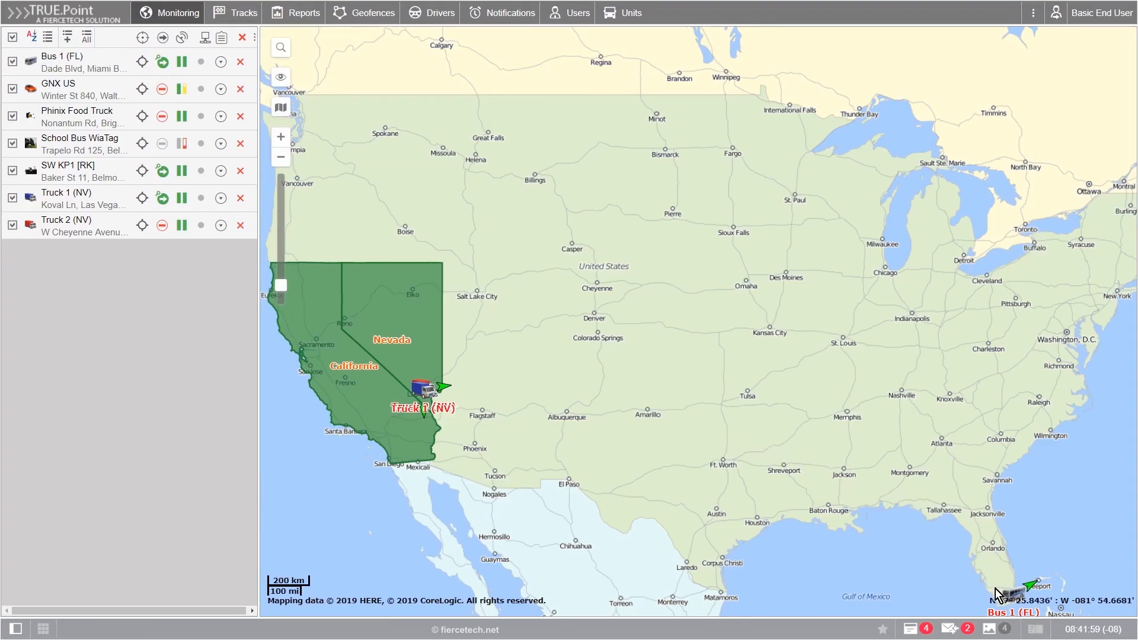
{"action": "left_click", "coordinate": [1035, 630]}
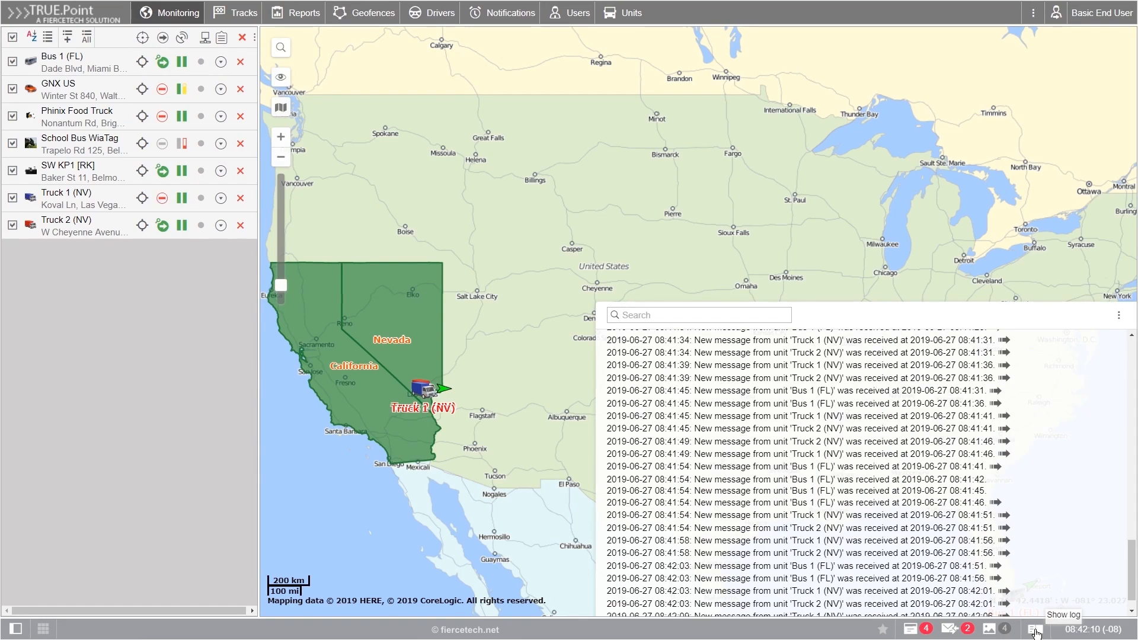
{"action": "left_click", "coordinate": [1034, 631]}
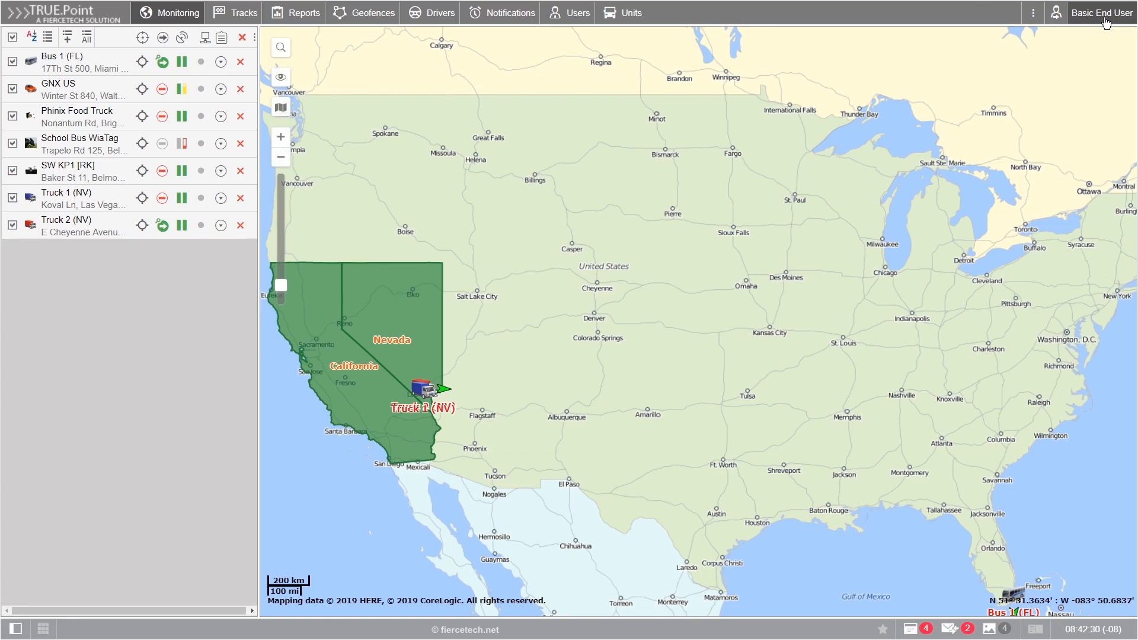
Step: In User Settings, keep English, set Central Time and the United States, Canada daylight saving rule
{"action": "left_click", "coordinate": [1106, 22]}
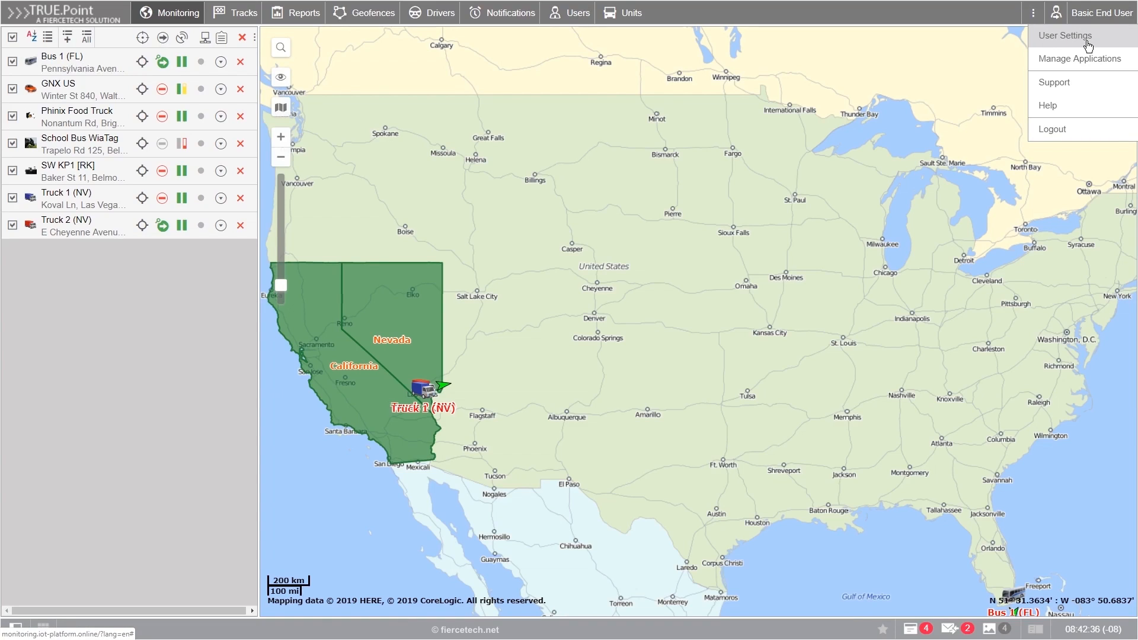
{"action": "left_click", "coordinate": [1087, 41]}
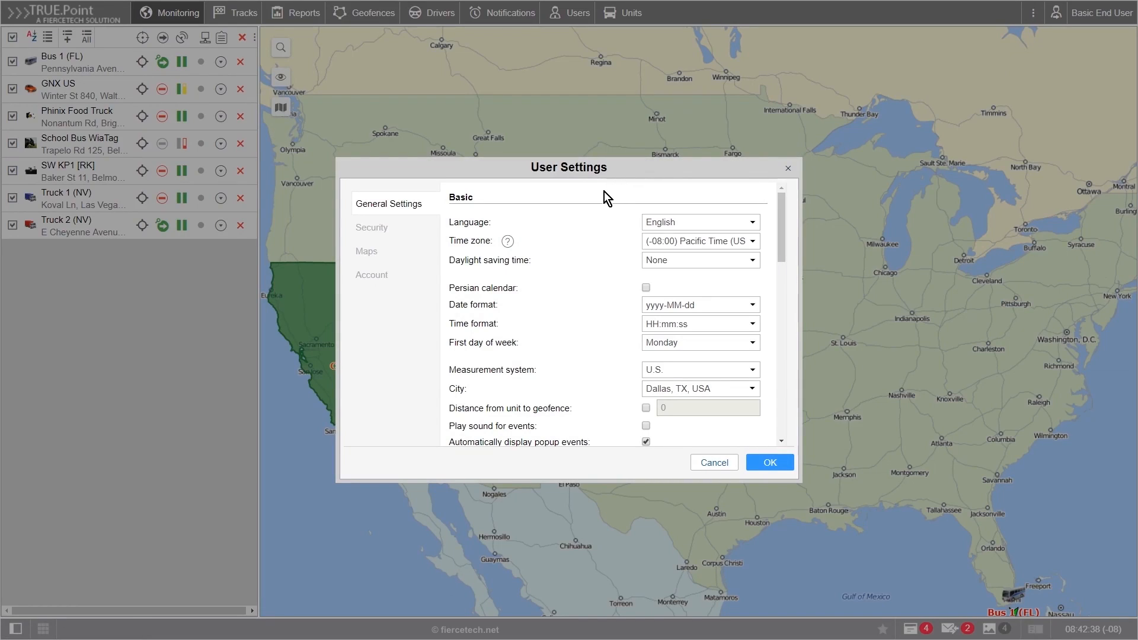
{"action": "left_click", "coordinate": [659, 223]}
{"action": "left_click", "coordinate": [668, 247]}
{"action": "left_click", "coordinate": [734, 243]}
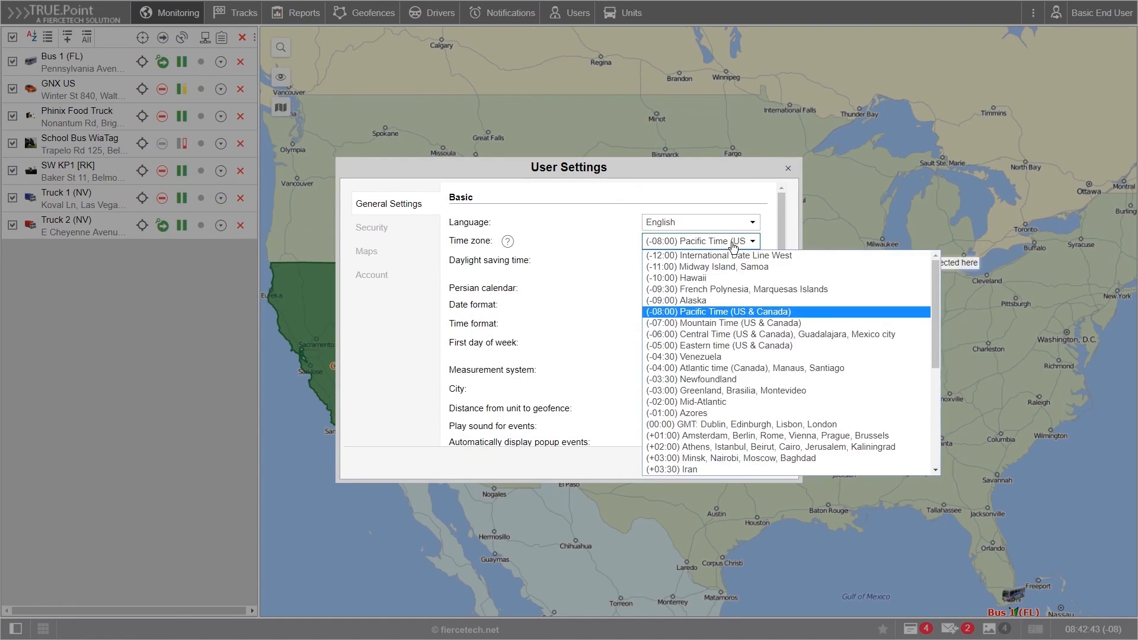
{"action": "left_click", "coordinate": [725, 334]}
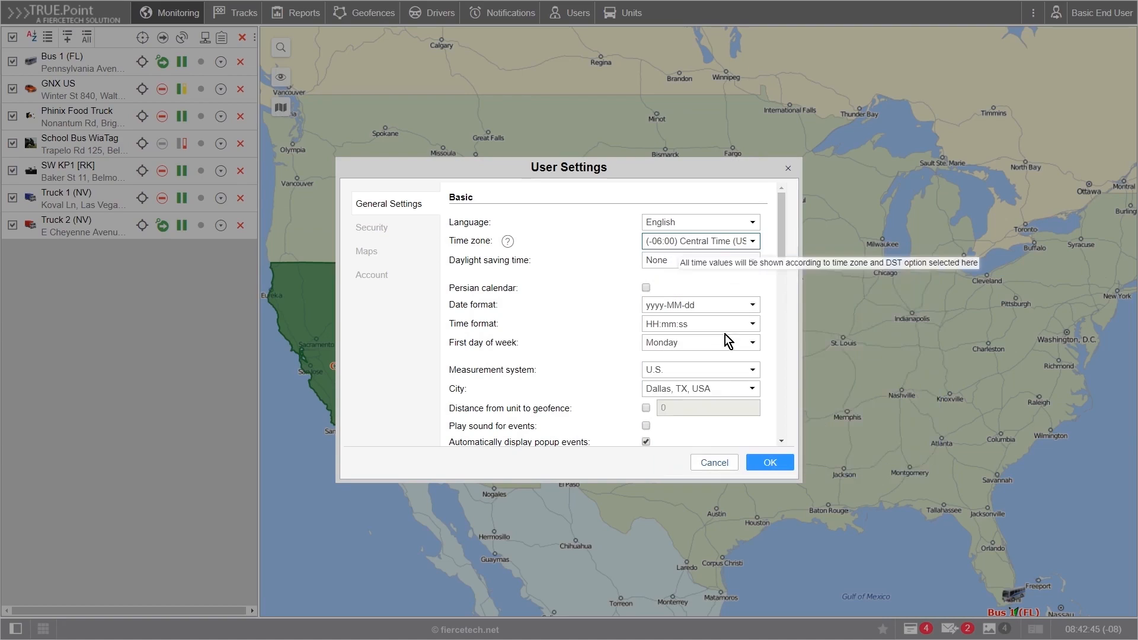
{"action": "left_click", "coordinate": [730, 262]}
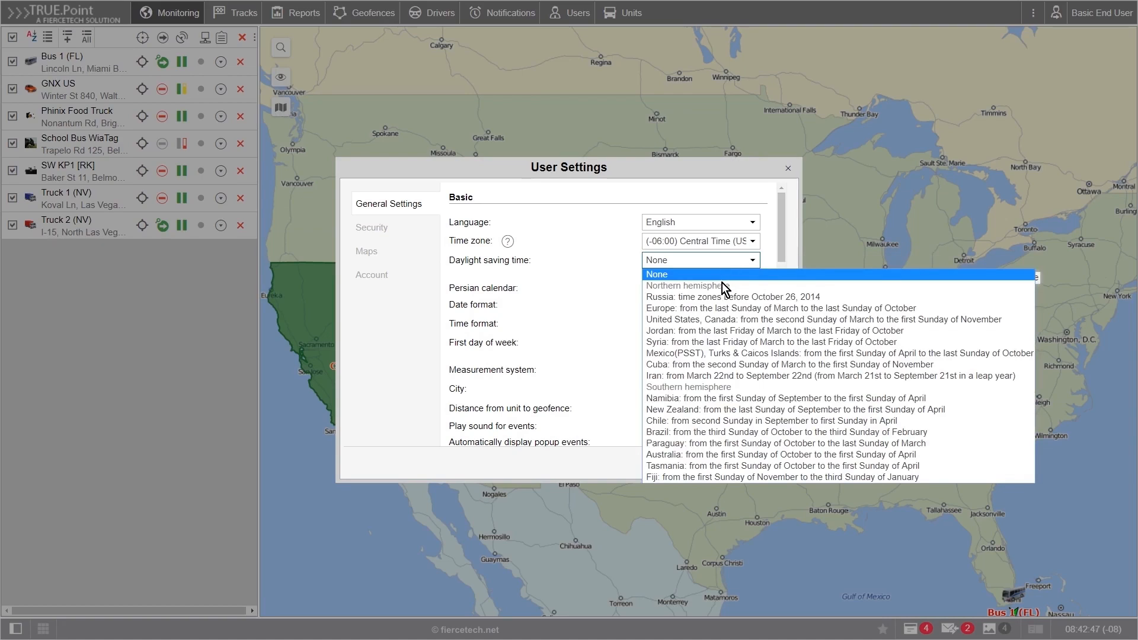
{"action": "left_click", "coordinate": [711, 319]}
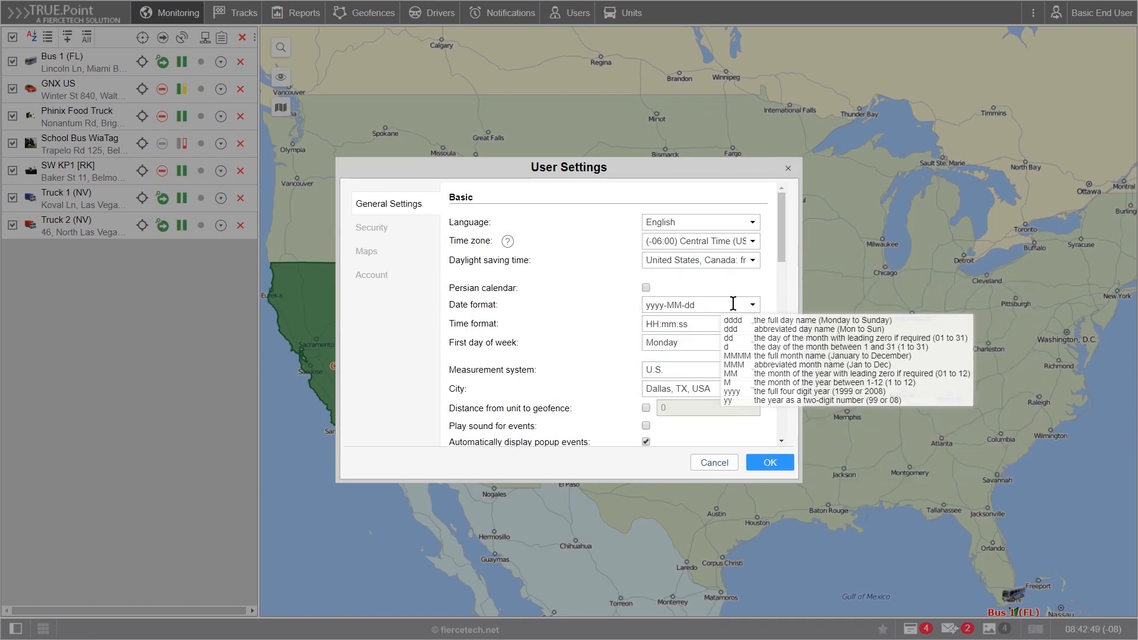
Step: Set the date format to MMM dd yyyy
{"action": "double_click", "coordinate": [689, 304]}
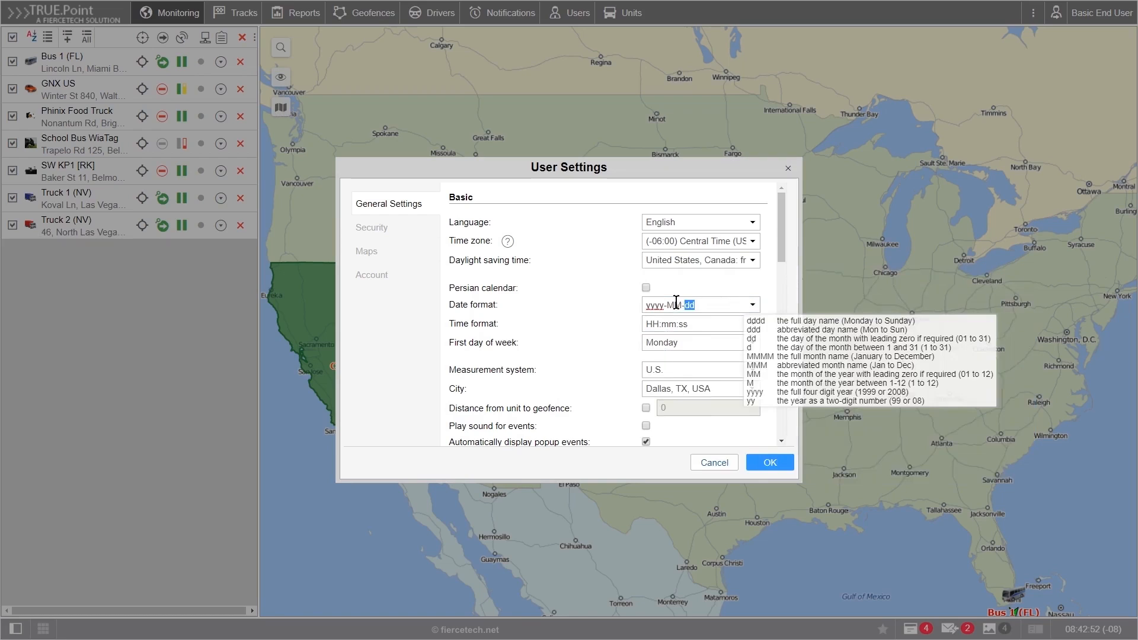
{"action": "left_click_drag", "start_coordinate": [695, 304], "coordinate": [641, 305]}
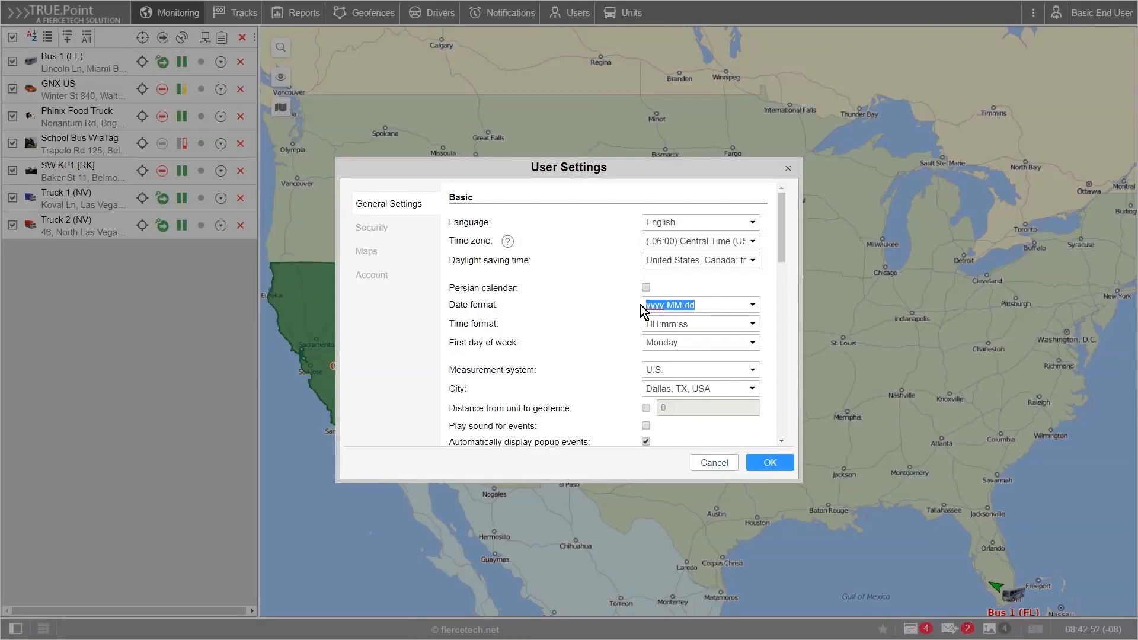
{"action": "type", "text": "MMM dd"}
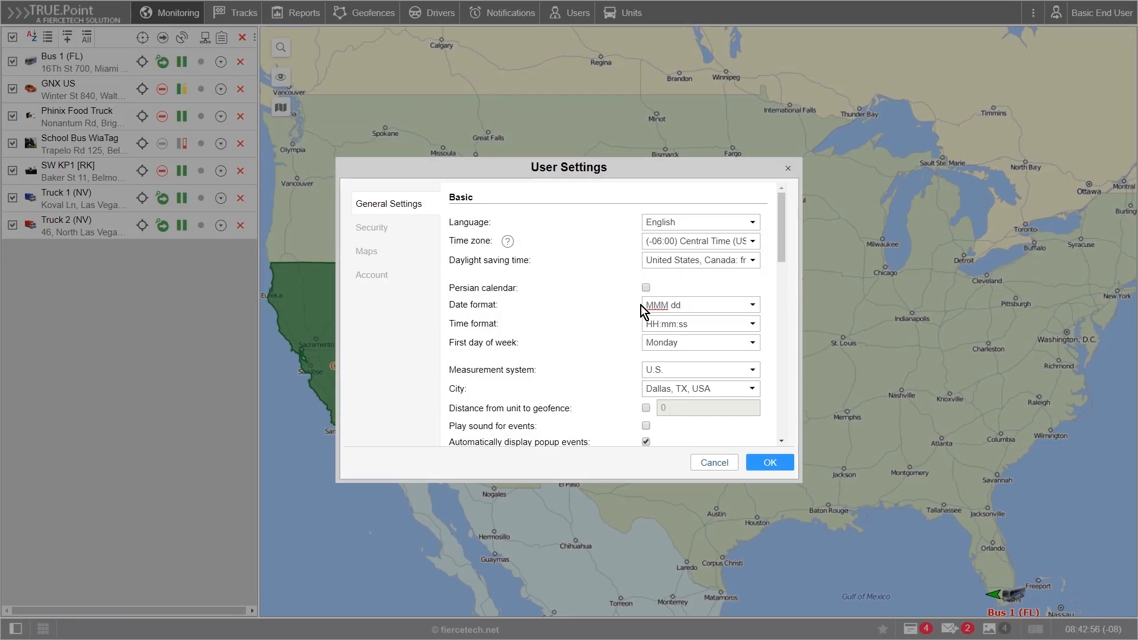
{"action": "type", "text": " yyyy"}
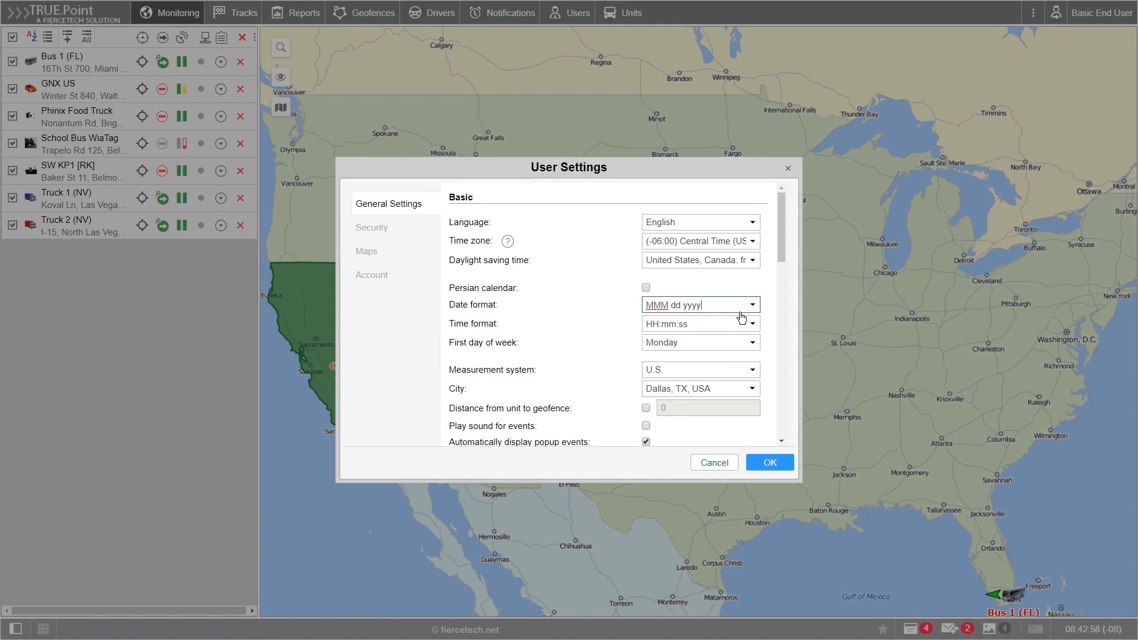
{"action": "mouse_move", "coordinate": [732, 304]}
{"action": "left_click", "coordinate": [752, 304]}
{"action": "left_click", "coordinate": [752, 304]}
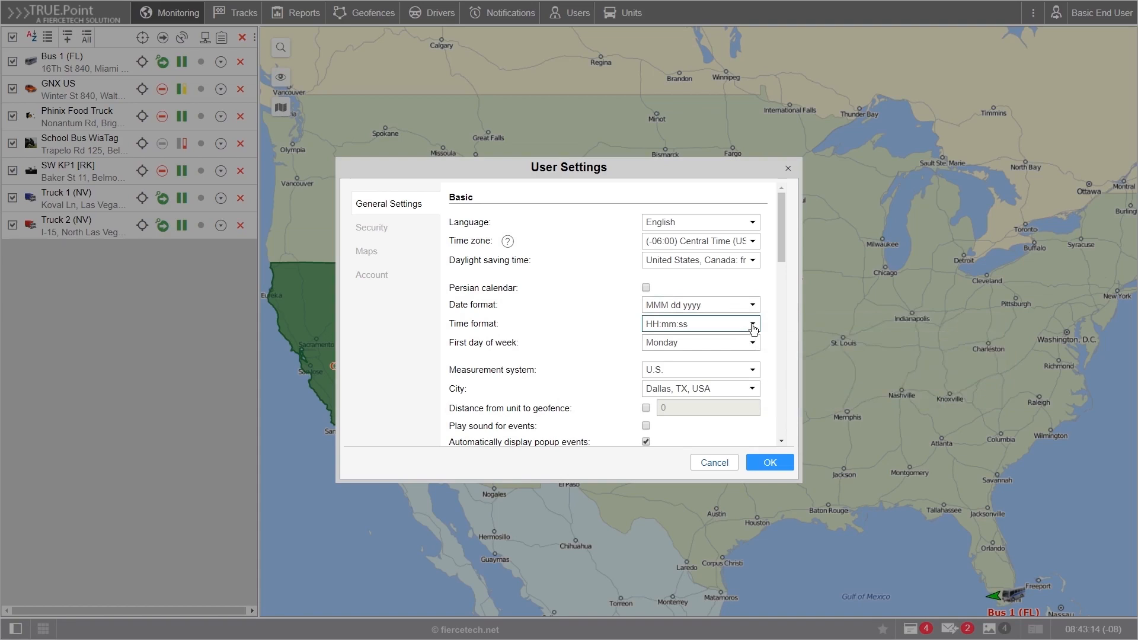
Step: Set the time format to 12-hour hh:mm:ss tt
{"action": "left_click", "coordinate": [752, 325]}
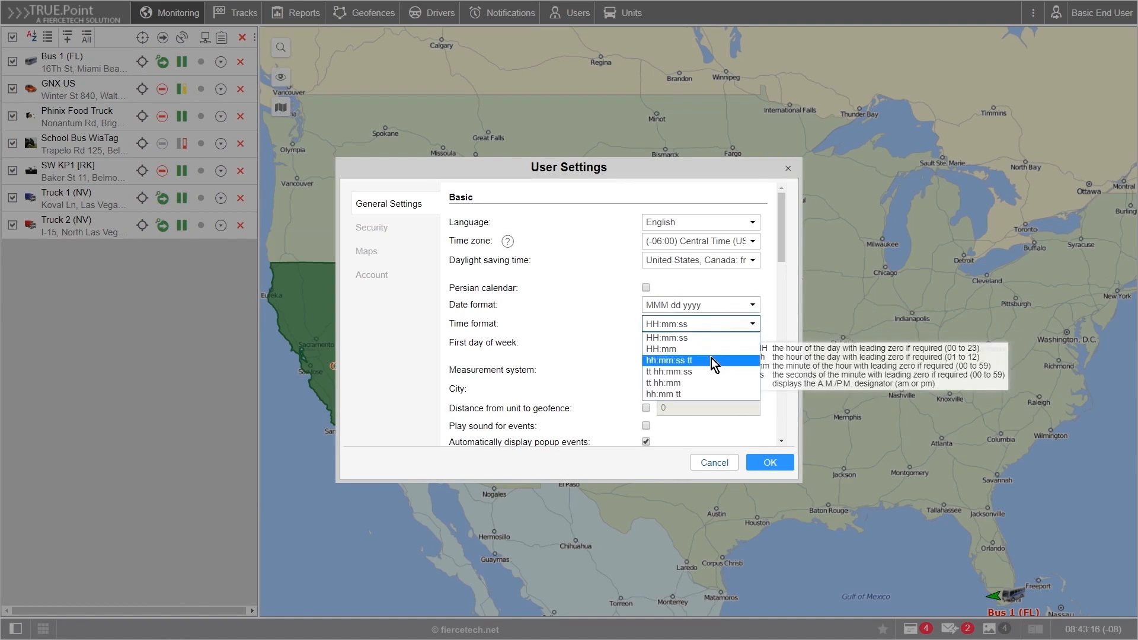
{"action": "left_click", "coordinate": [669, 361]}
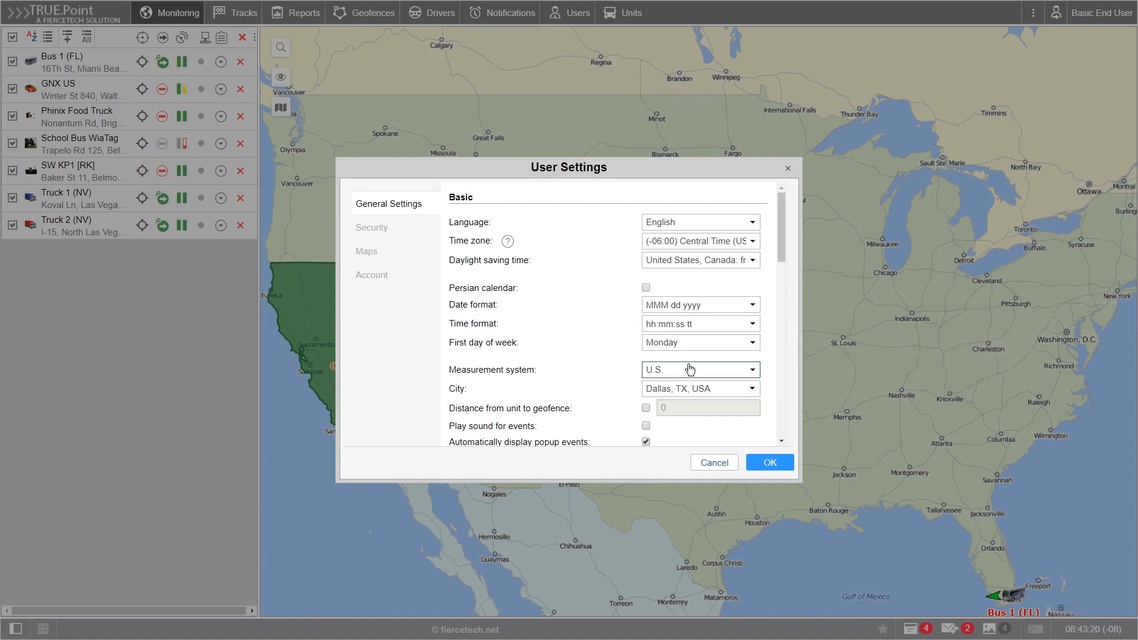
{"action": "left_click", "coordinate": [737, 327]}
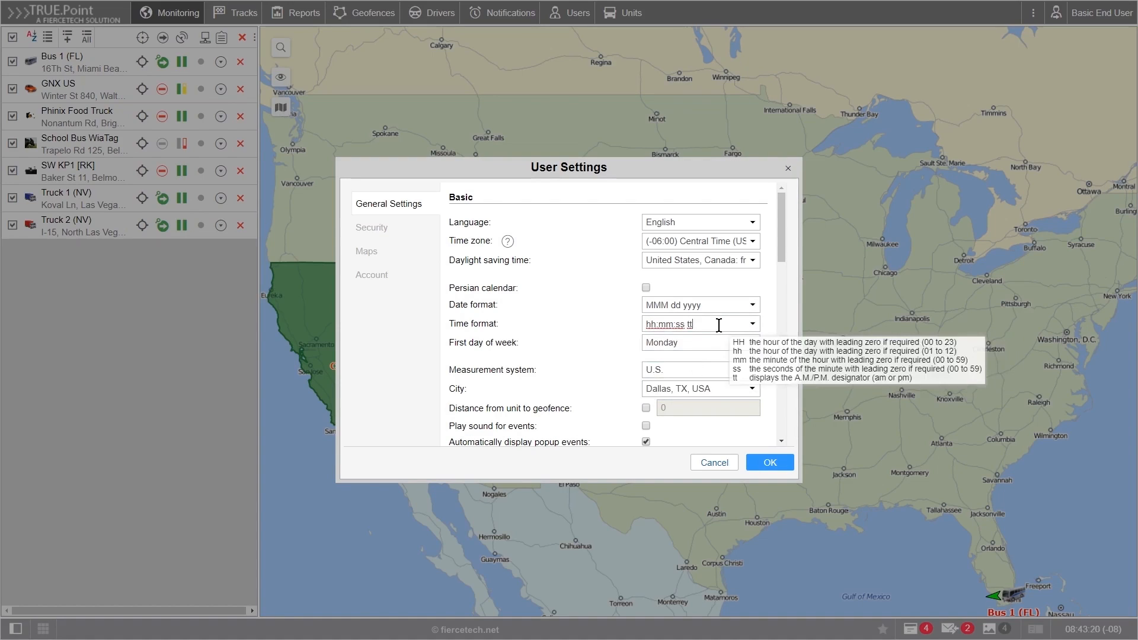
{"action": "left_click", "coordinate": [751, 325]}
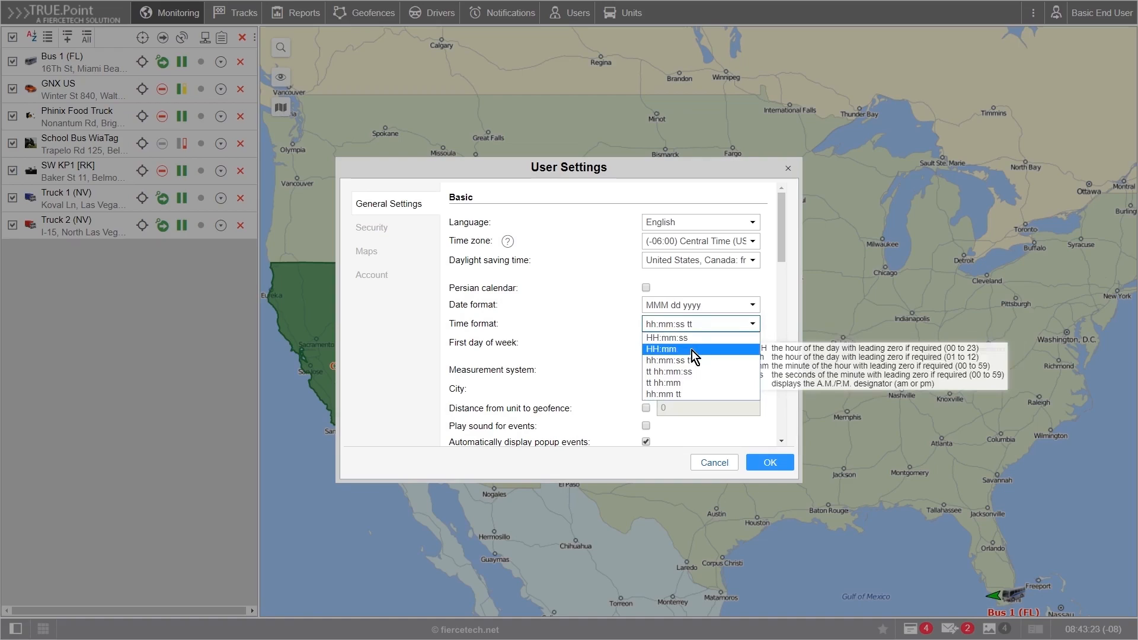
{"action": "left_click", "coordinate": [765, 339]}
Step: Make Sunday the first weekday, keep U.S. measurement and Dallas, TX, USA, then view Security
{"action": "left_click", "coordinate": [738, 348]}
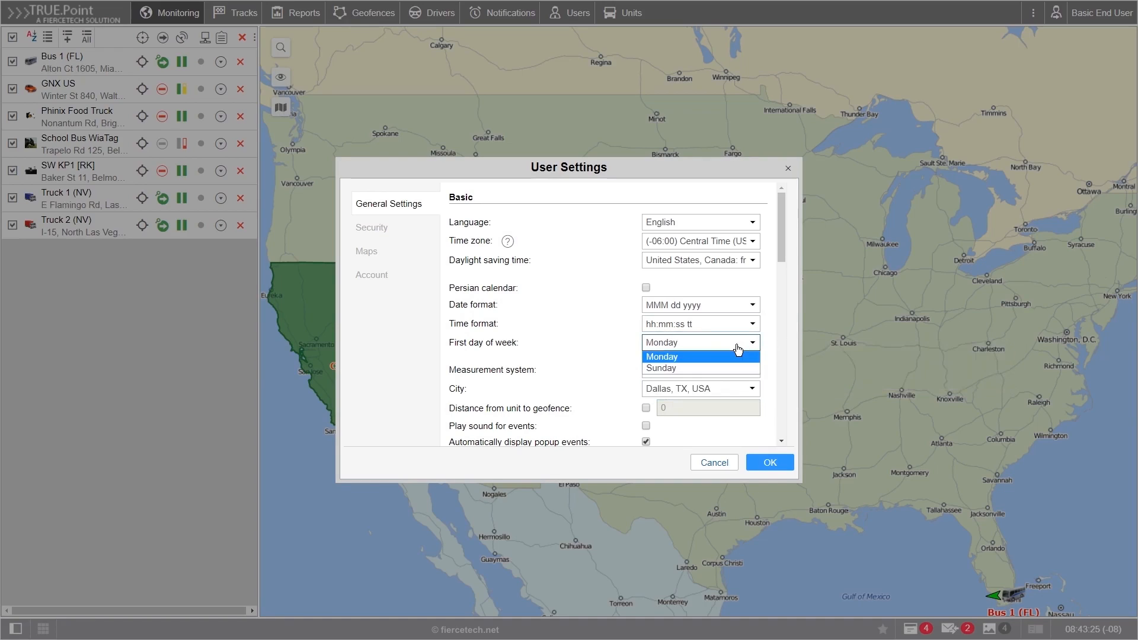
{"action": "left_click", "coordinate": [702, 369]}
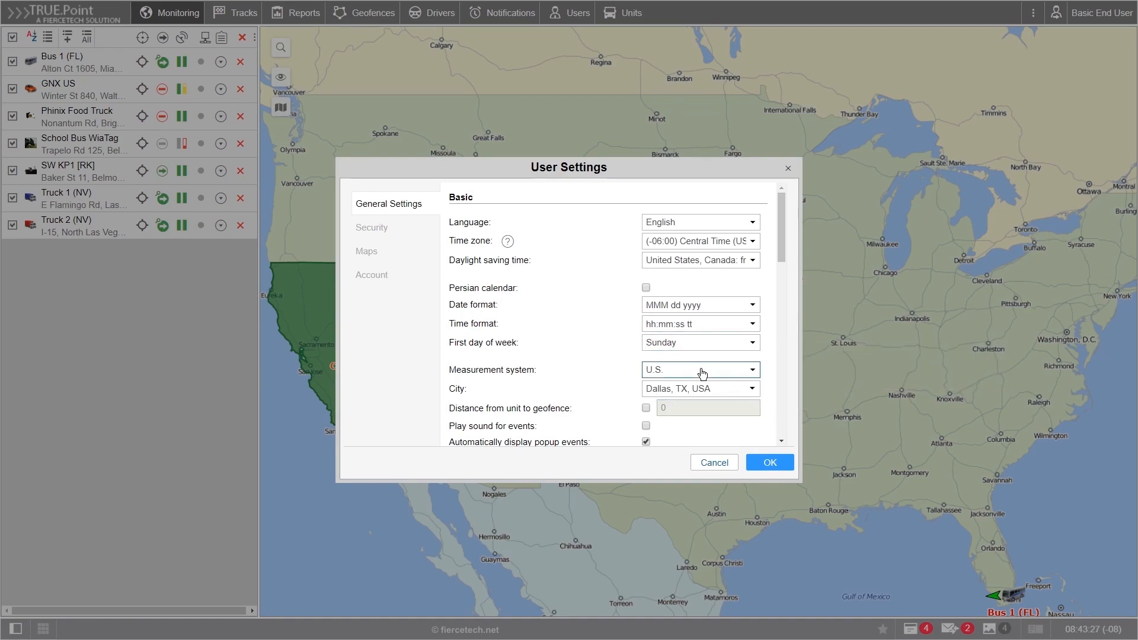
{"action": "left_click", "coordinate": [751, 371]}
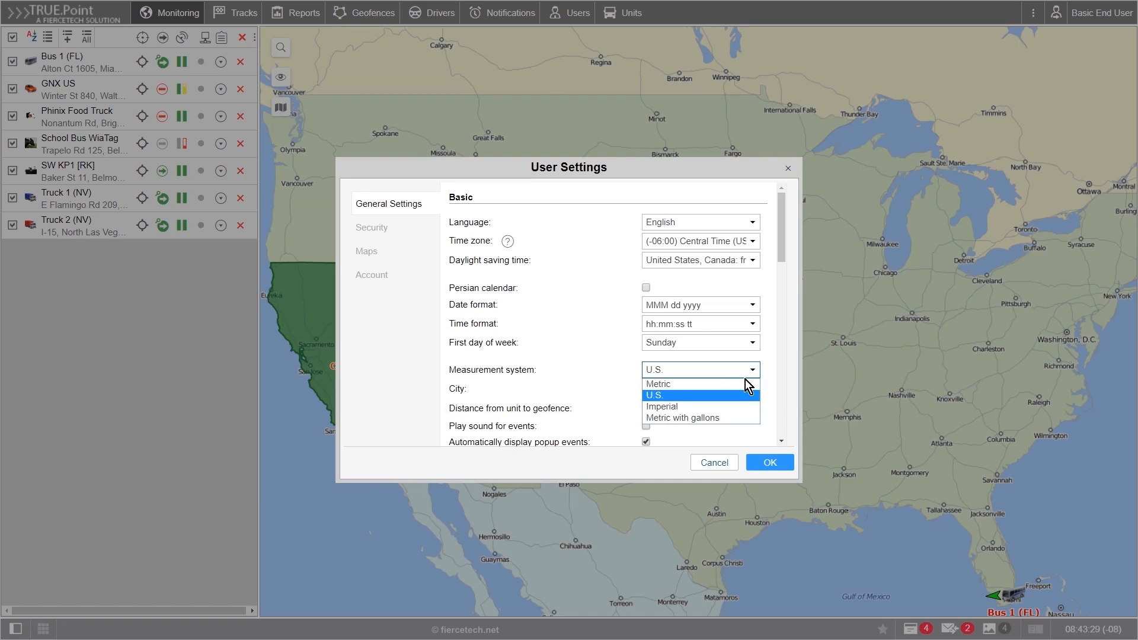
{"action": "left_click", "coordinate": [722, 395]}
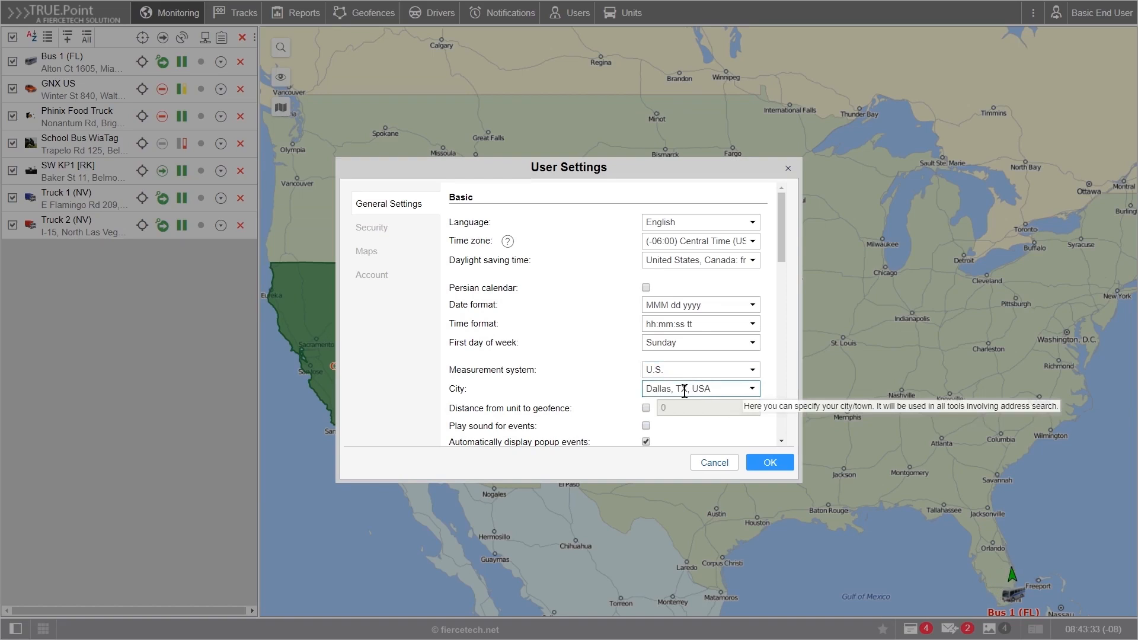
{"action": "left_click_drag", "start_coordinate": [646, 390], "coordinate": [711, 391]}
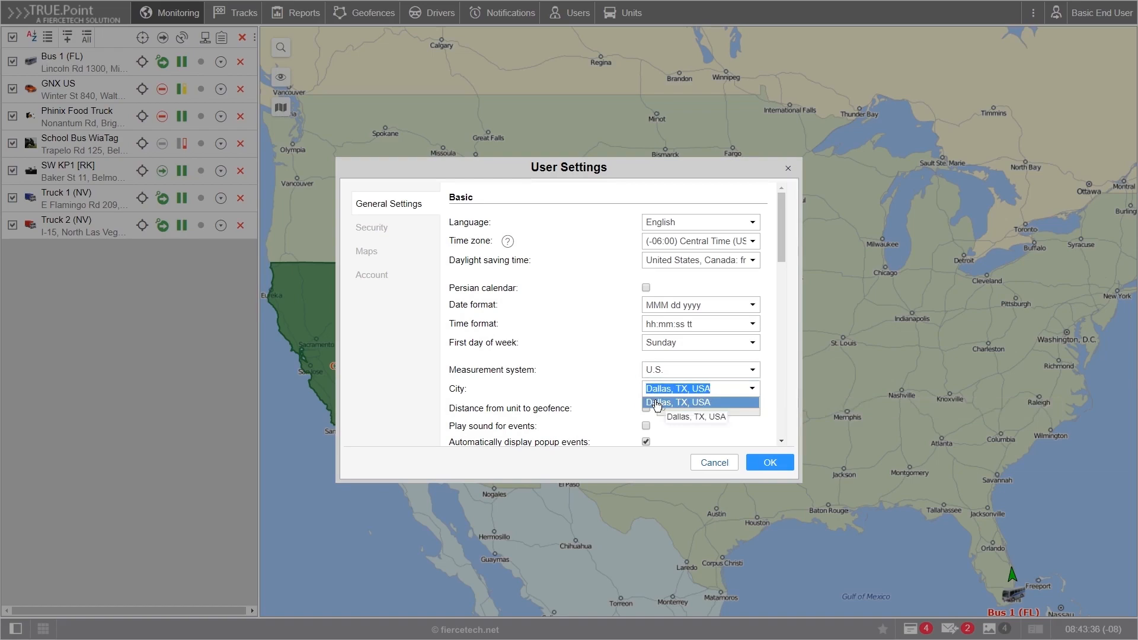
{"action": "left_click", "coordinate": [624, 386]}
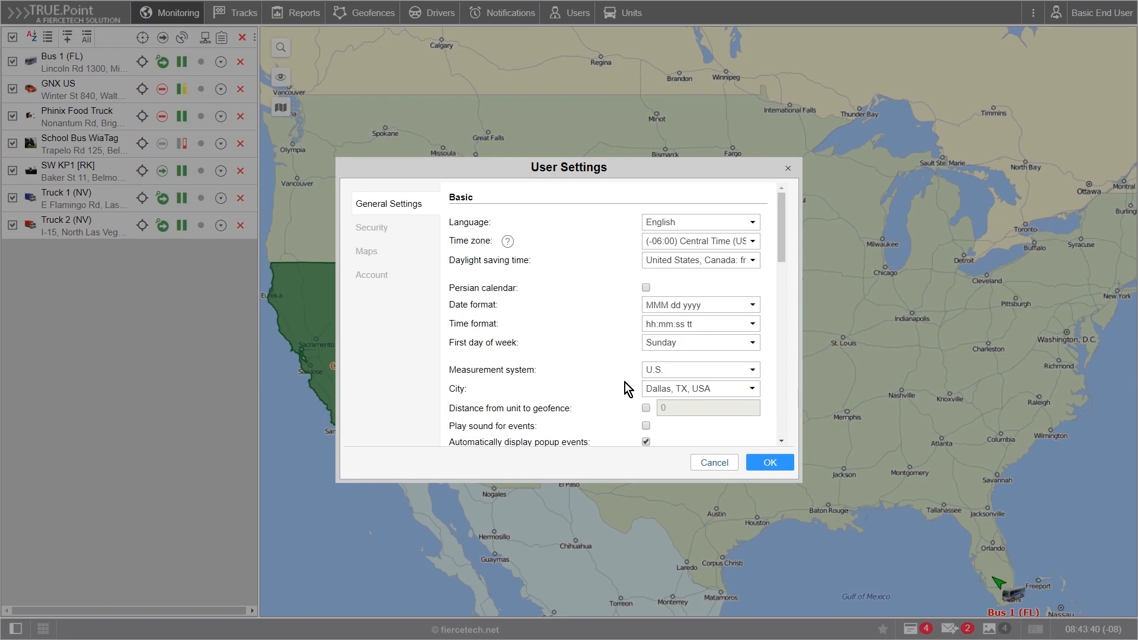
{"action": "left_click", "coordinate": [375, 230]}
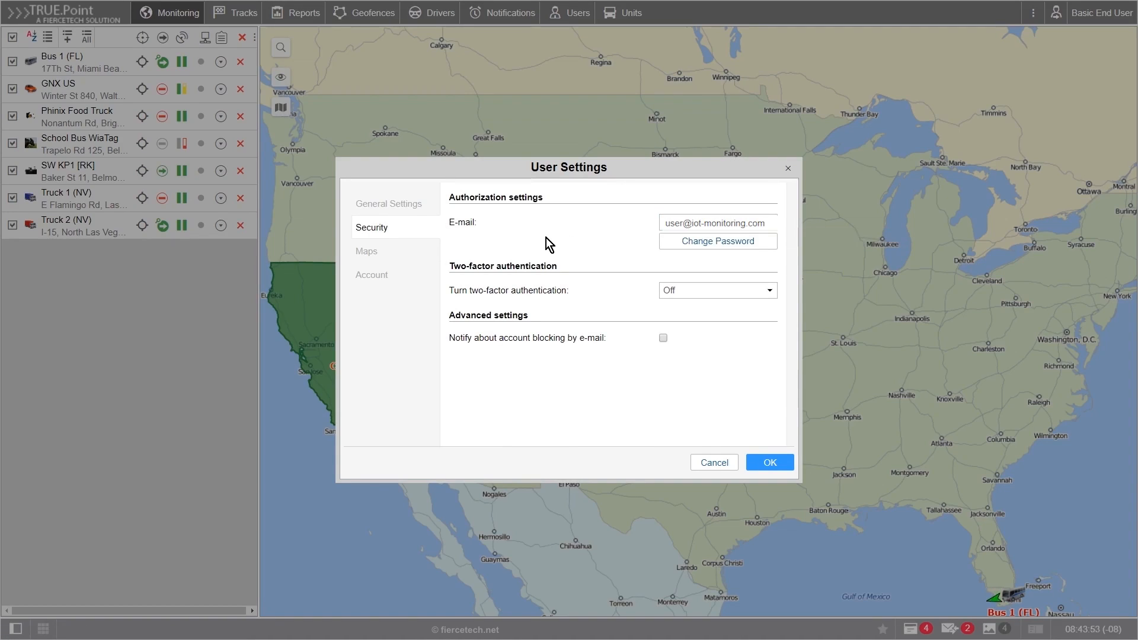
Step: Go from the Security options to the Maps settings with map source and address format
{"action": "left_click", "coordinate": [380, 256]}
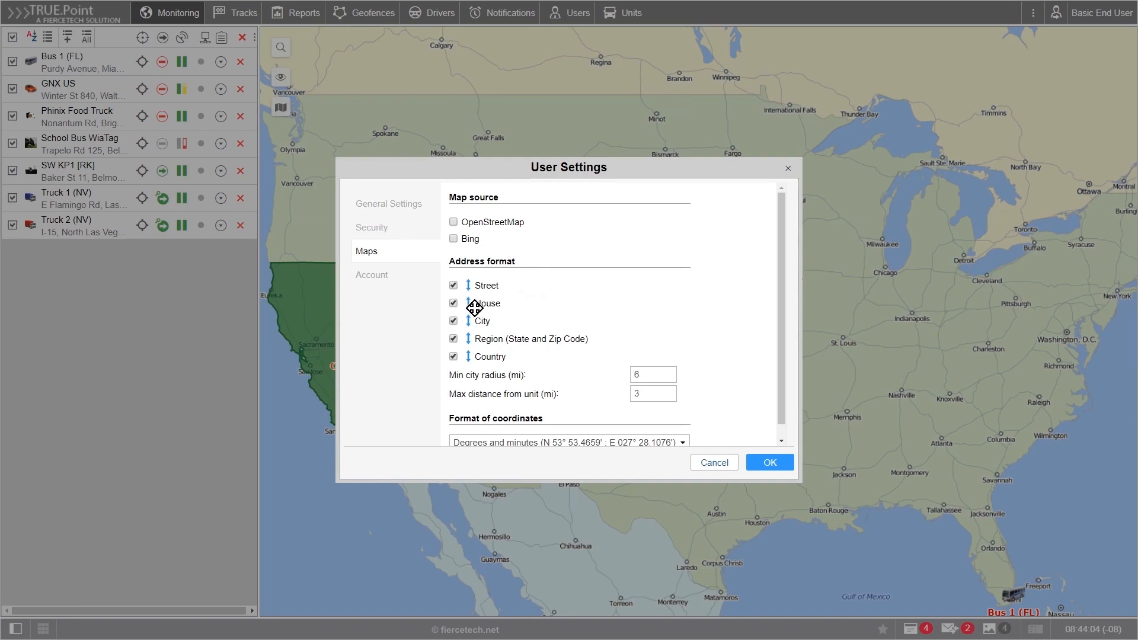
Step: Enable Bing as map source, place House before Street, drop Country, and save the settings
{"action": "scroll", "coordinate": [478, 306], "scroll_direction": "down", "scroll_amount": 1}
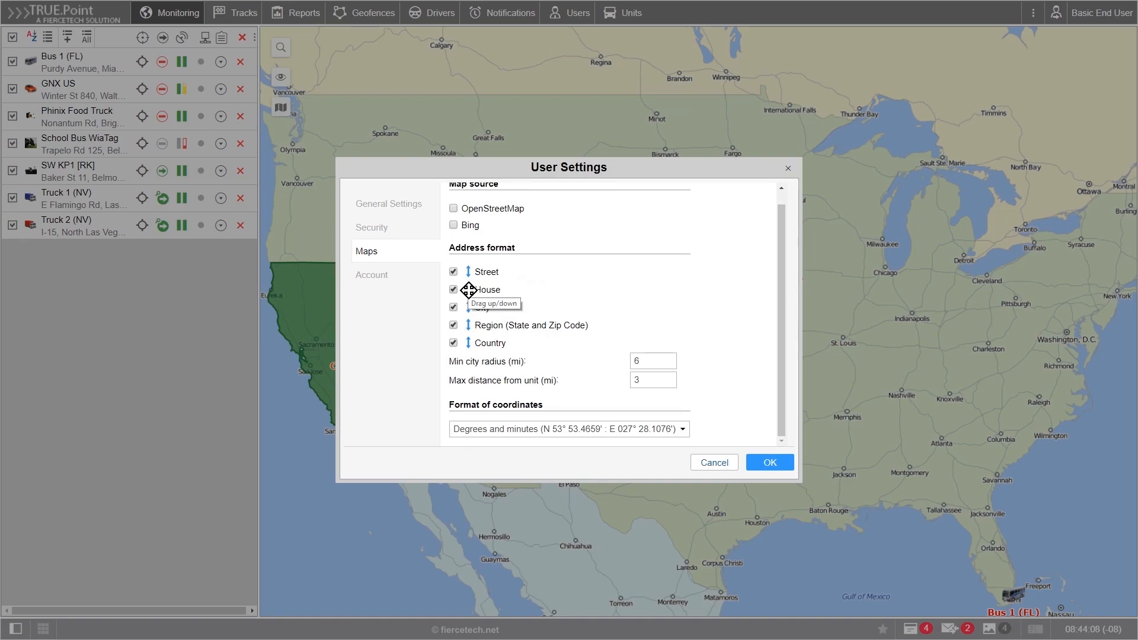
{"action": "left_click_drag", "start_coordinate": [465, 290], "coordinate": [469, 273]}
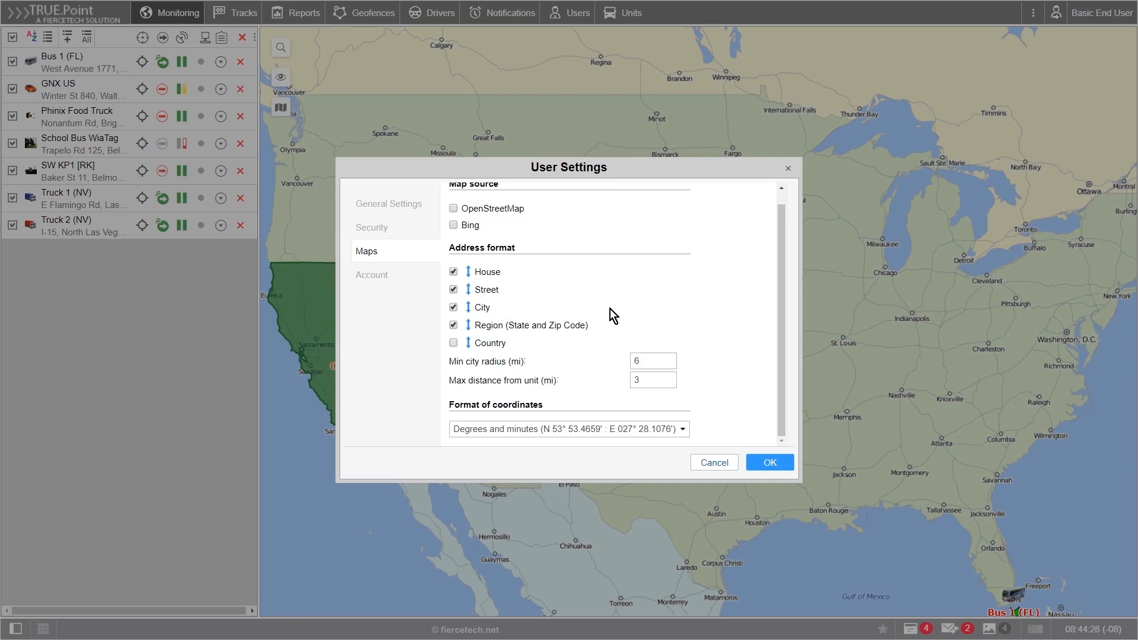
{"action": "scroll", "coordinate": [609, 308], "scroll_direction": "up", "scroll_amount": 1}
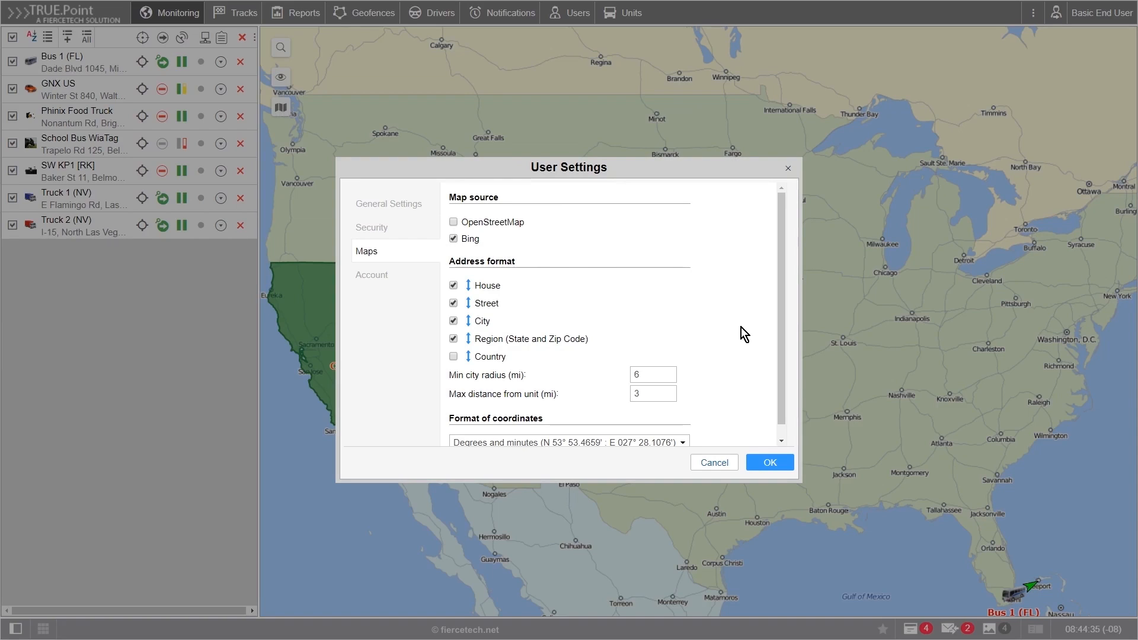
{"action": "left_click", "coordinate": [774, 463]}
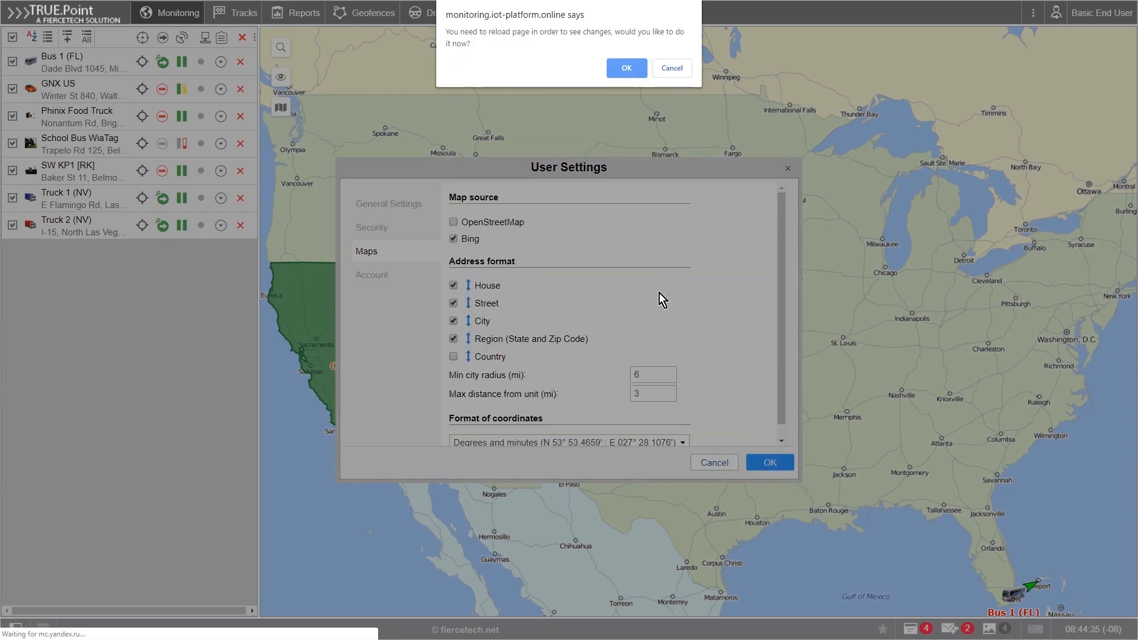
Step: Reload the page and show the Bing Aerial, Hybrid and Road layer choices
{"action": "left_click", "coordinate": [626, 69]}
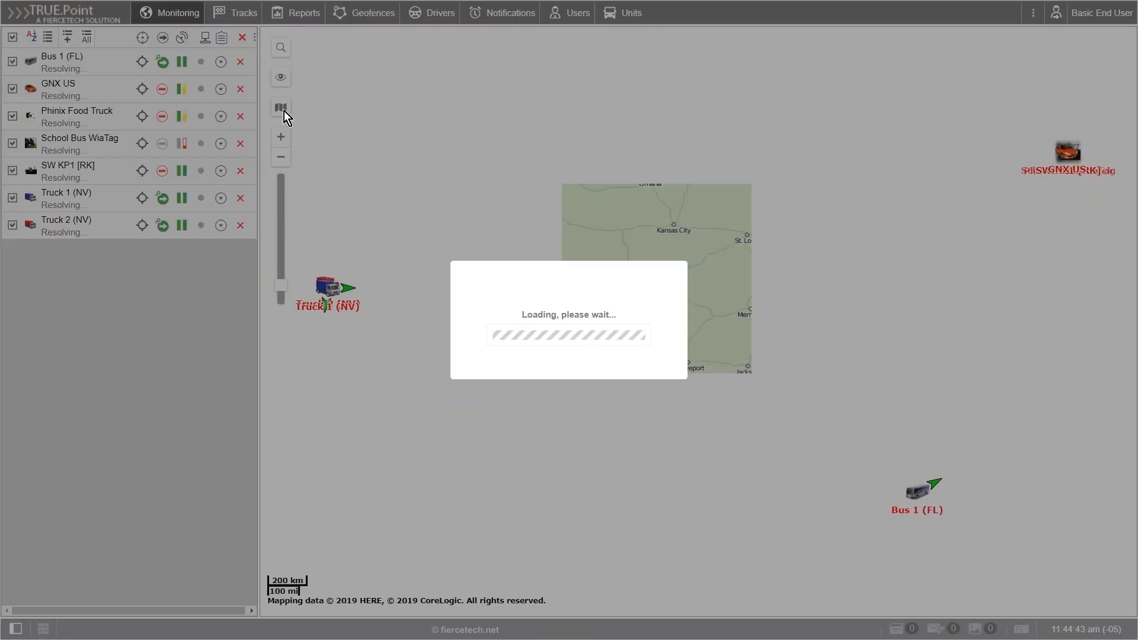
{"action": "mouse_move", "coordinate": [283, 111]}
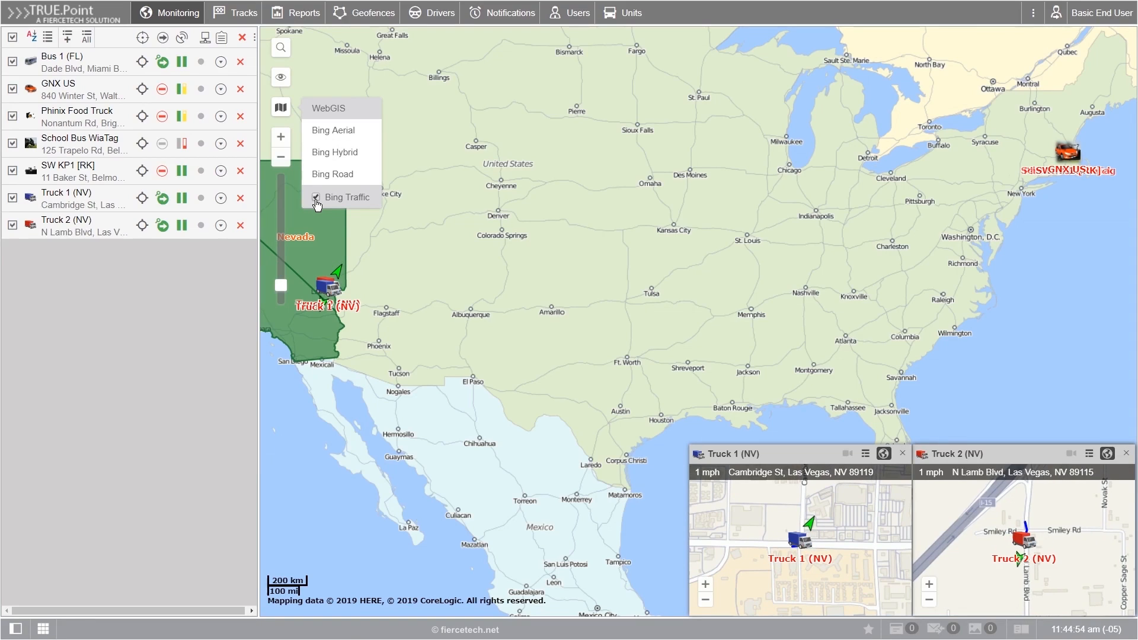
{"action": "left_click", "coordinate": [326, 183]}
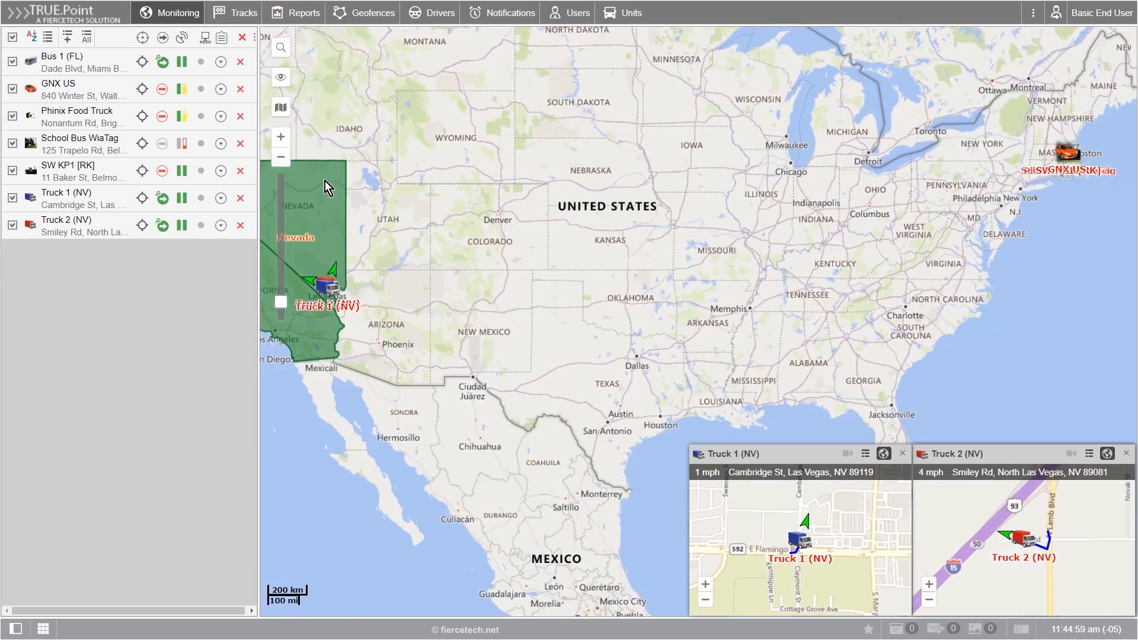
{"action": "left_click", "coordinate": [282, 49]}
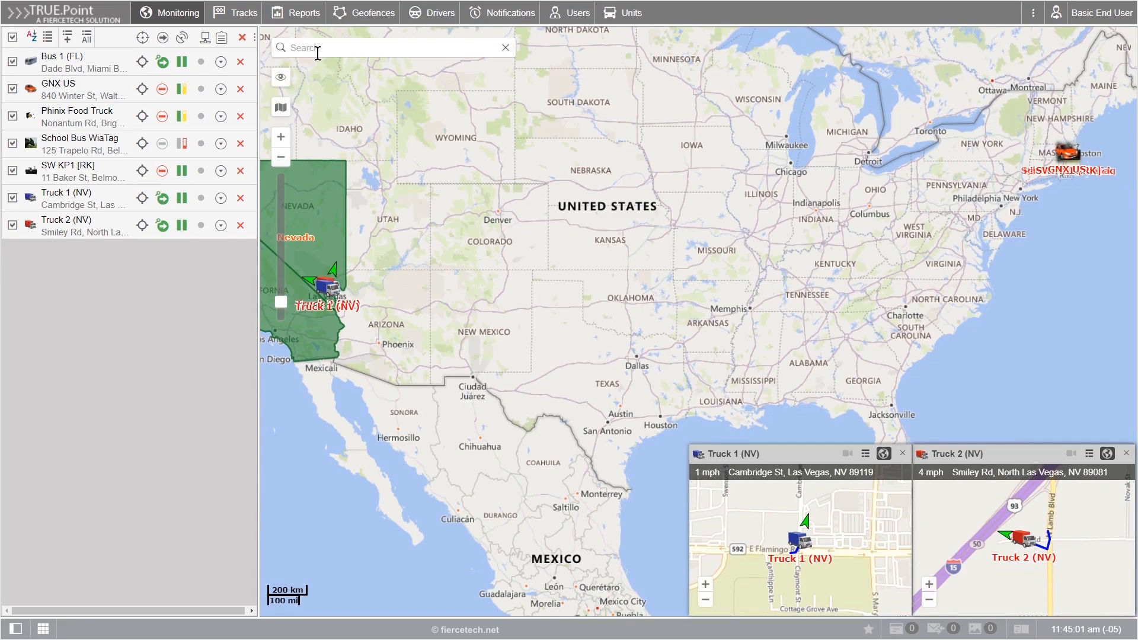
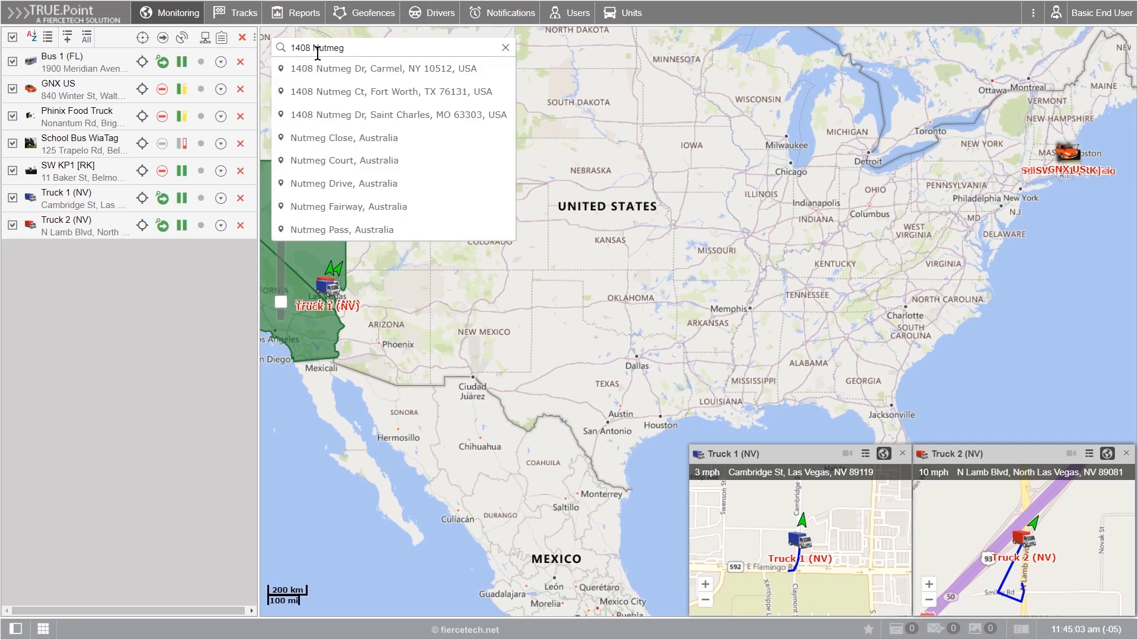
{"action": "left_click", "coordinate": [341, 92]}
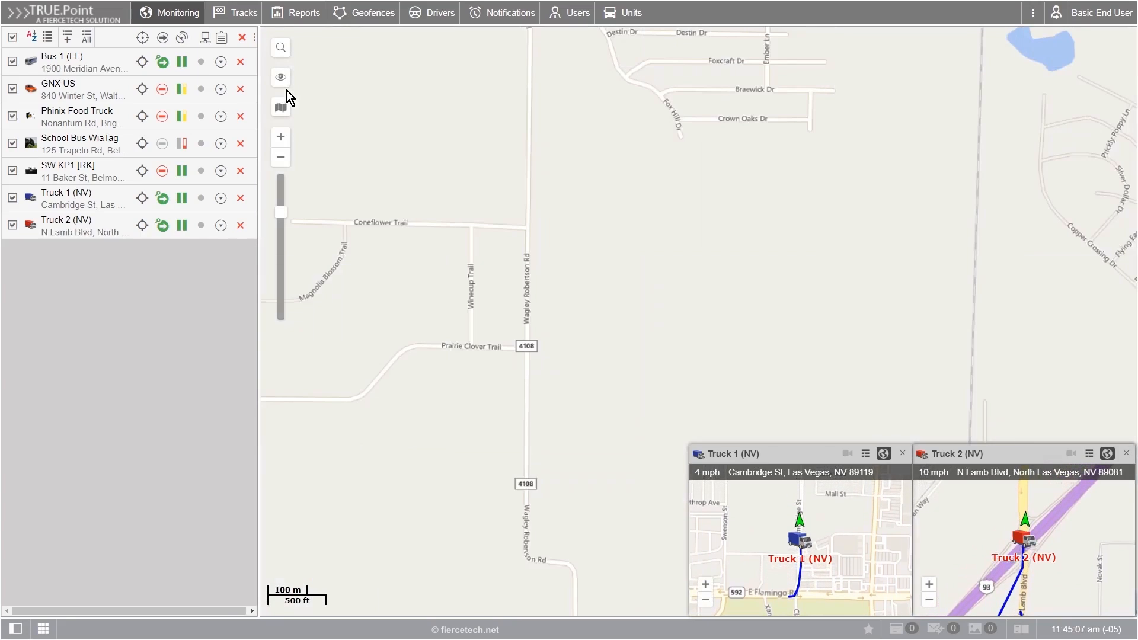
Step: Toggle the Tracks and Monitoring map layers off and on, then zoom out continent-wide
{"action": "mouse_move", "coordinate": [282, 78]}
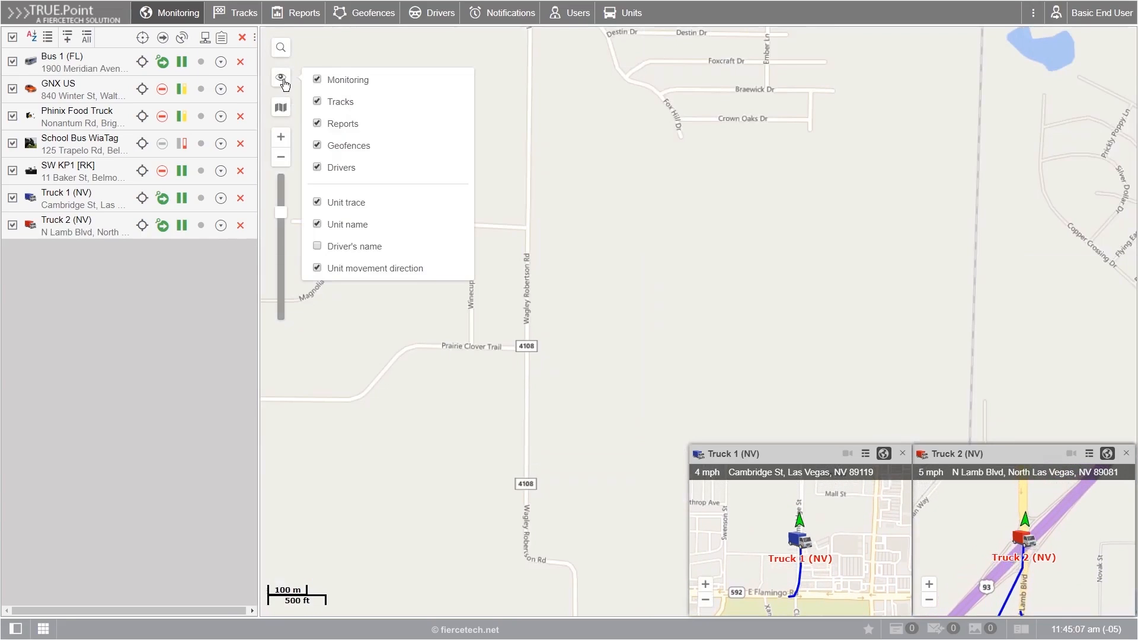
{"action": "left_click", "coordinate": [317, 101]}
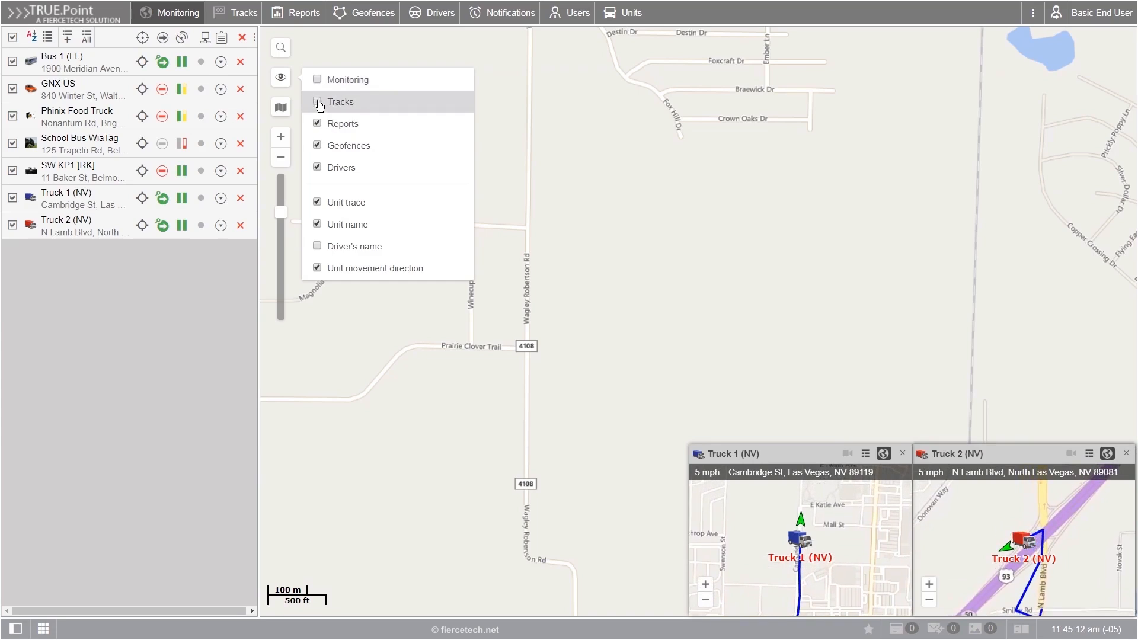
{"action": "left_click", "coordinate": [317, 82]}
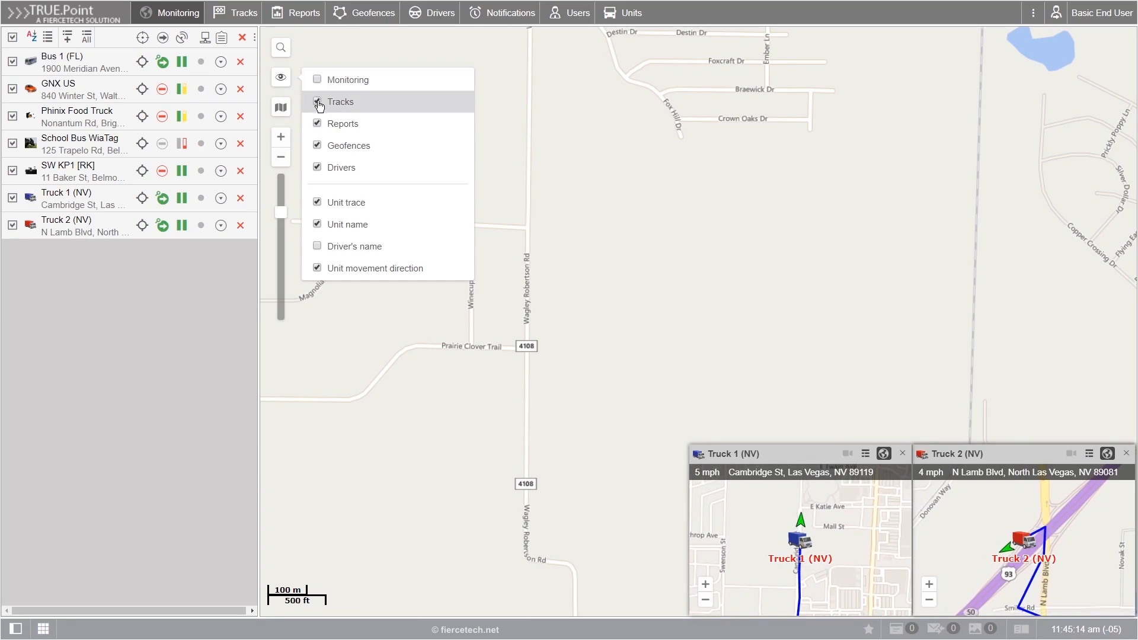
{"action": "left_click", "coordinate": [317, 82]}
{"action": "left_click", "coordinate": [319, 102]}
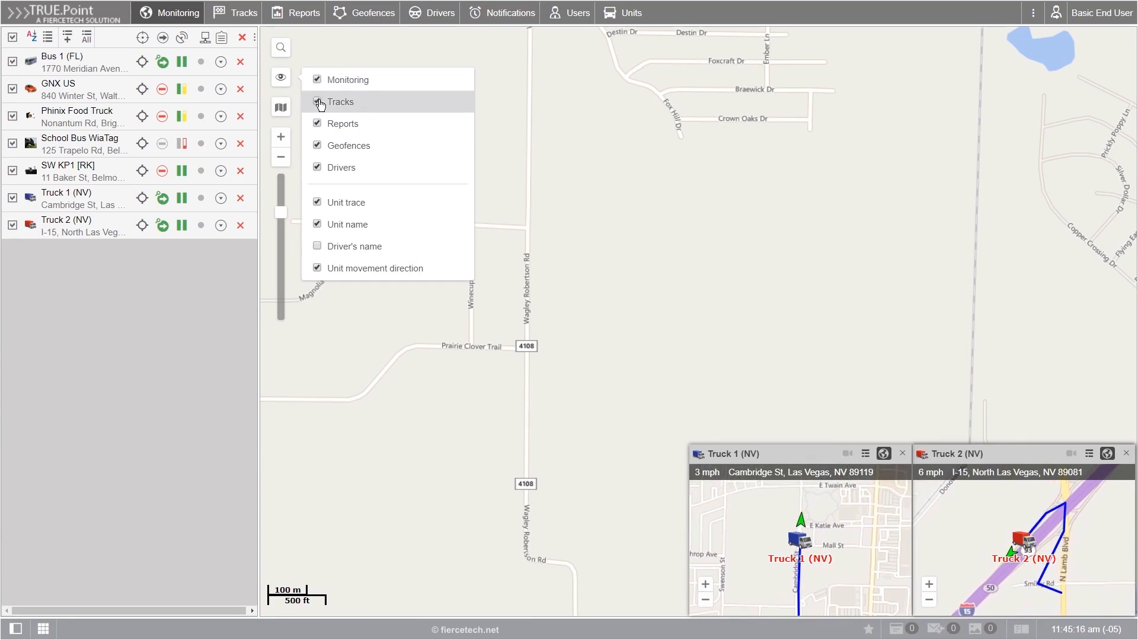
{"action": "left_click", "coordinate": [317, 80]}
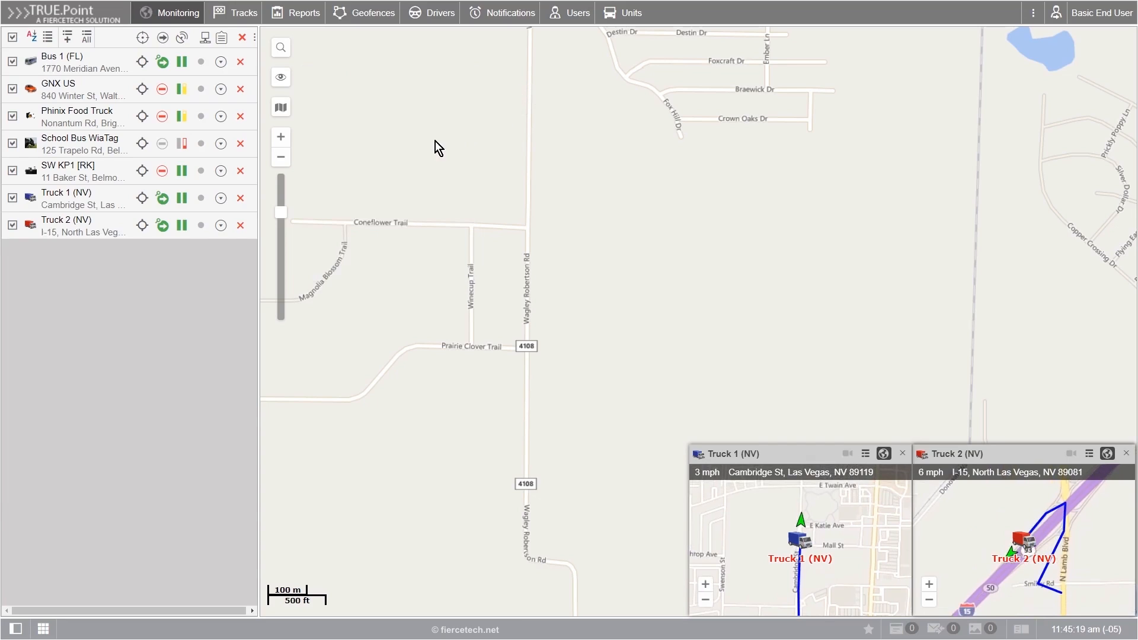
{"action": "scroll", "coordinate": [435, 141], "scroll_direction": "down", "scroll_amount": 10}
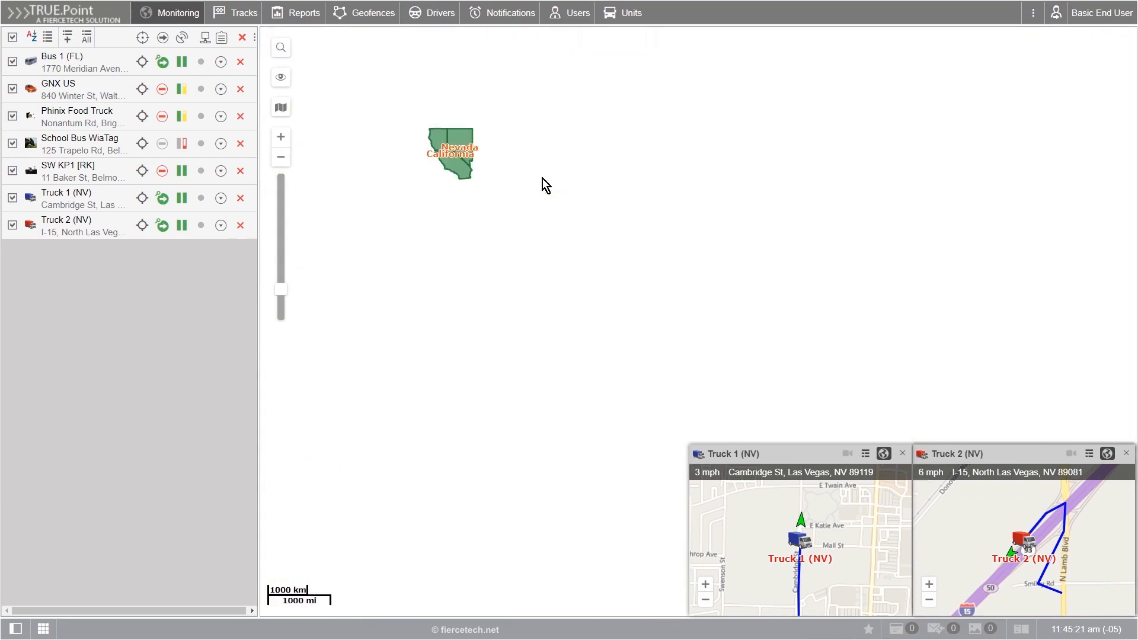
Step: Bring North America into view, zoom to street level and centre on Bus 1 (FL) in Miami Beach
{"action": "left_click_drag", "start_coordinate": [499, 166], "coordinate": [518, 183]}
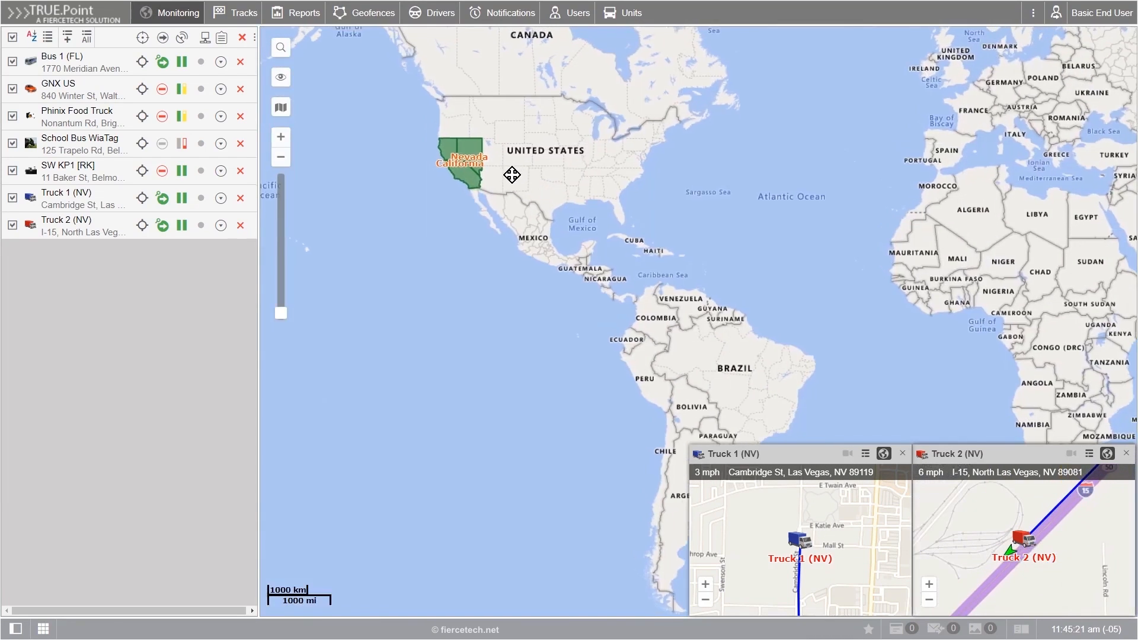
{"action": "left_click", "coordinate": [281, 137]}
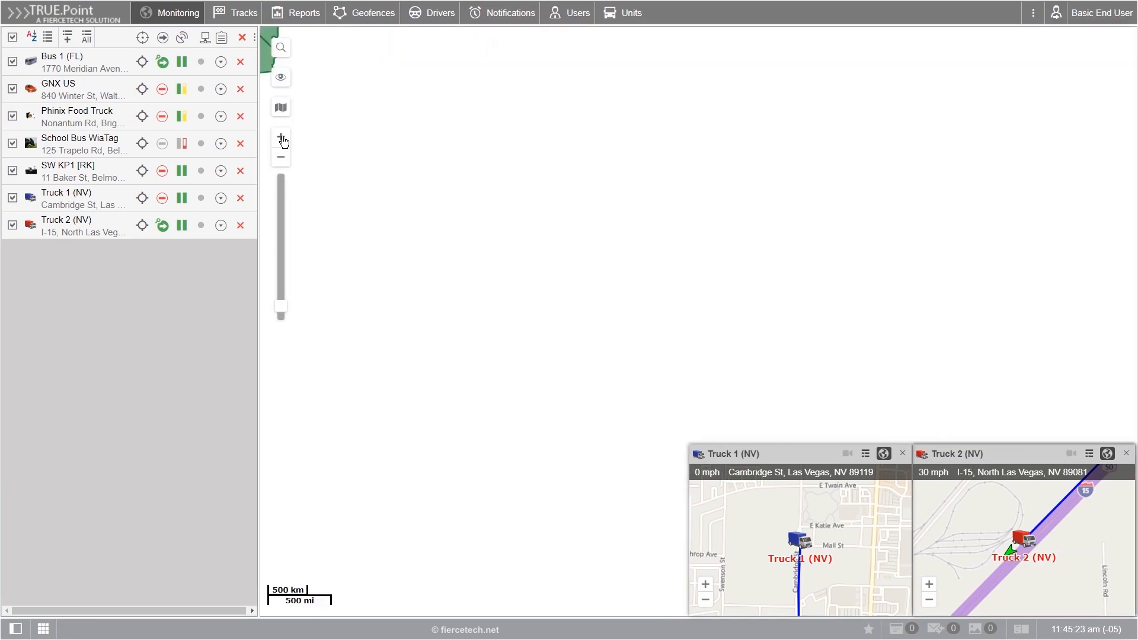
{"action": "left_click_drag", "start_coordinate": [375, 125], "coordinate": [580, 385]}
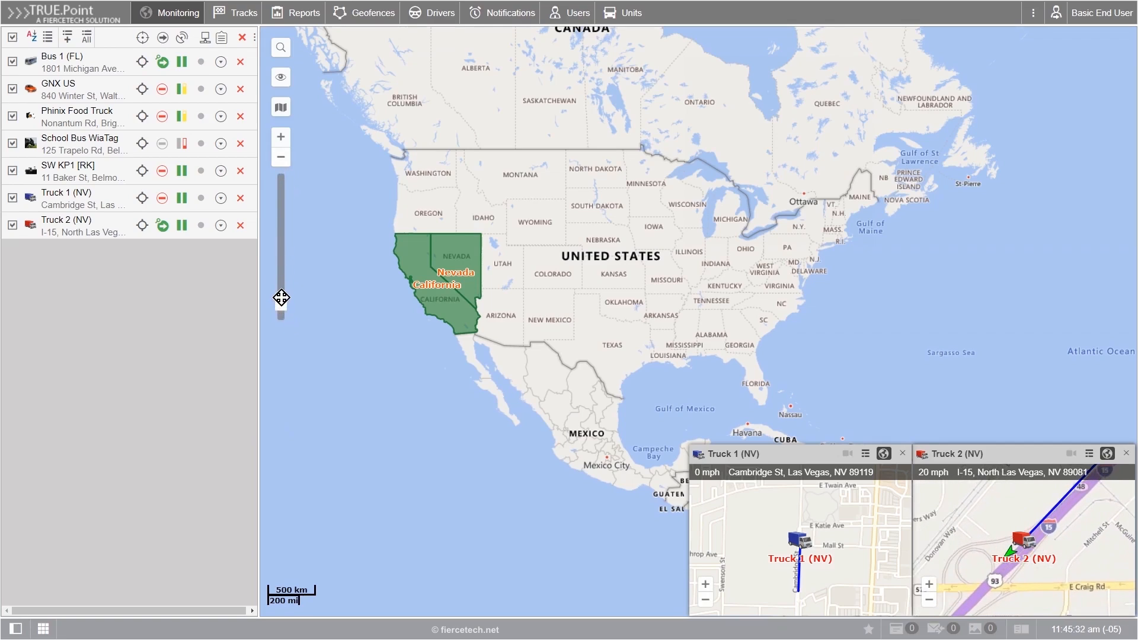
{"action": "left_click", "coordinate": [280, 192]}
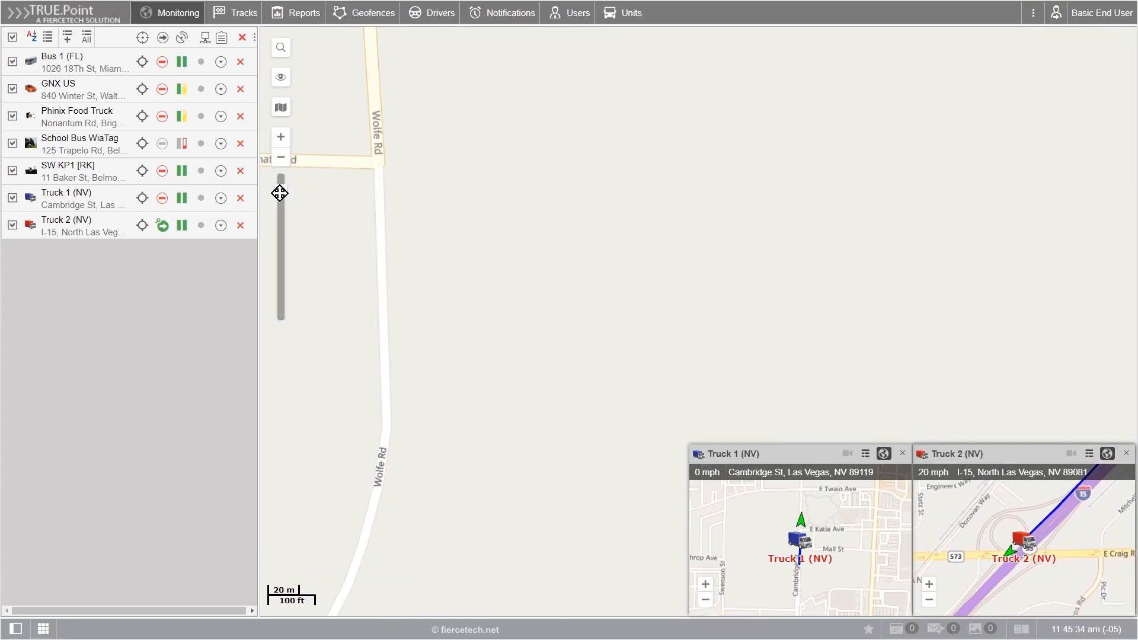
{"action": "mouse_move", "coordinate": [80, 64]}
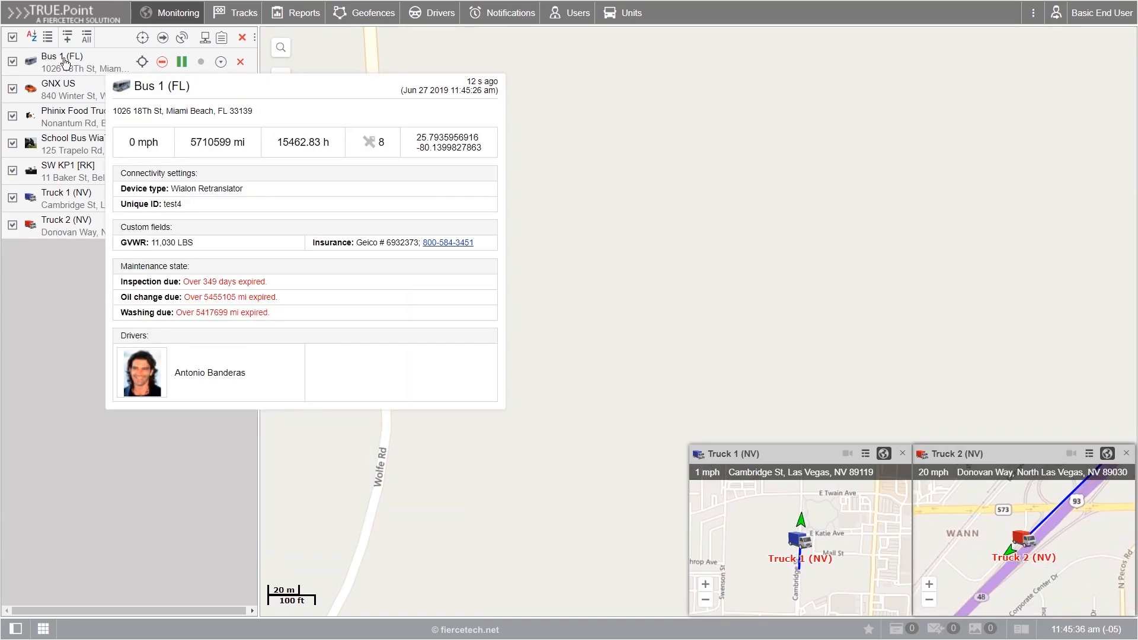
{"action": "left_click", "coordinate": [121, 65]}
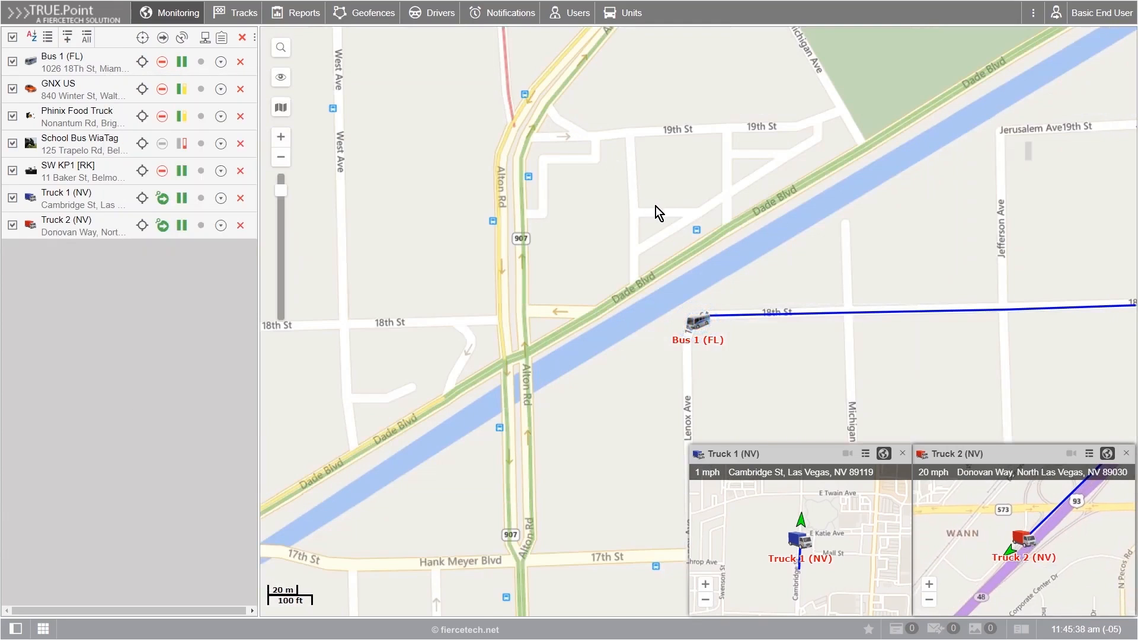